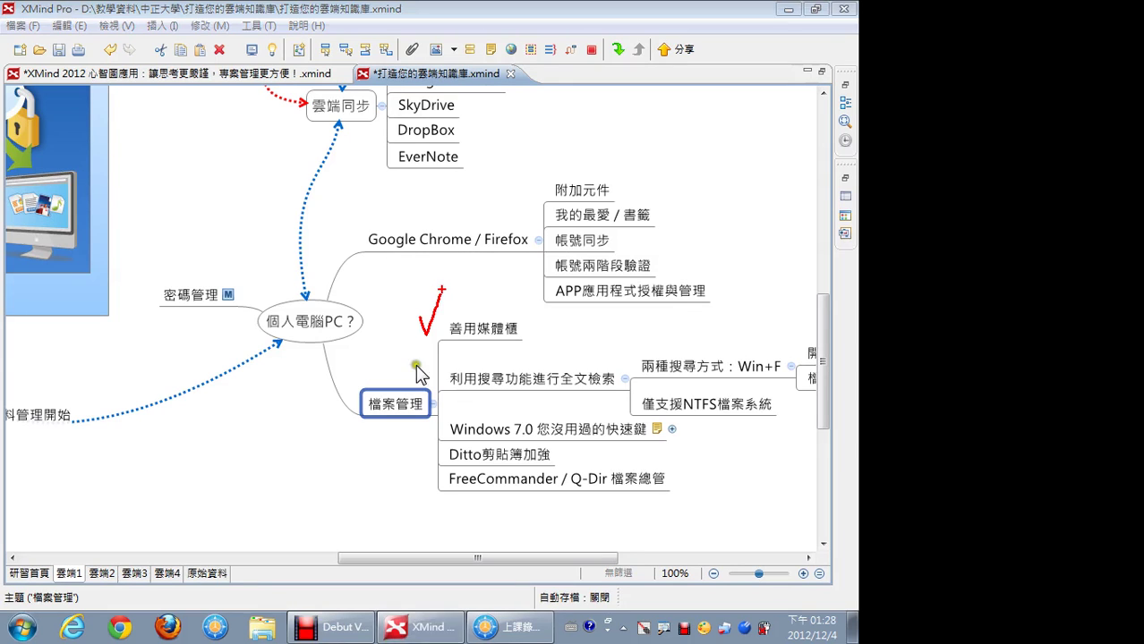
- Switch to Windows Explorer and examine the overview of libraries under 媒體櫃, with its folder tree collapsed
key("Escape")
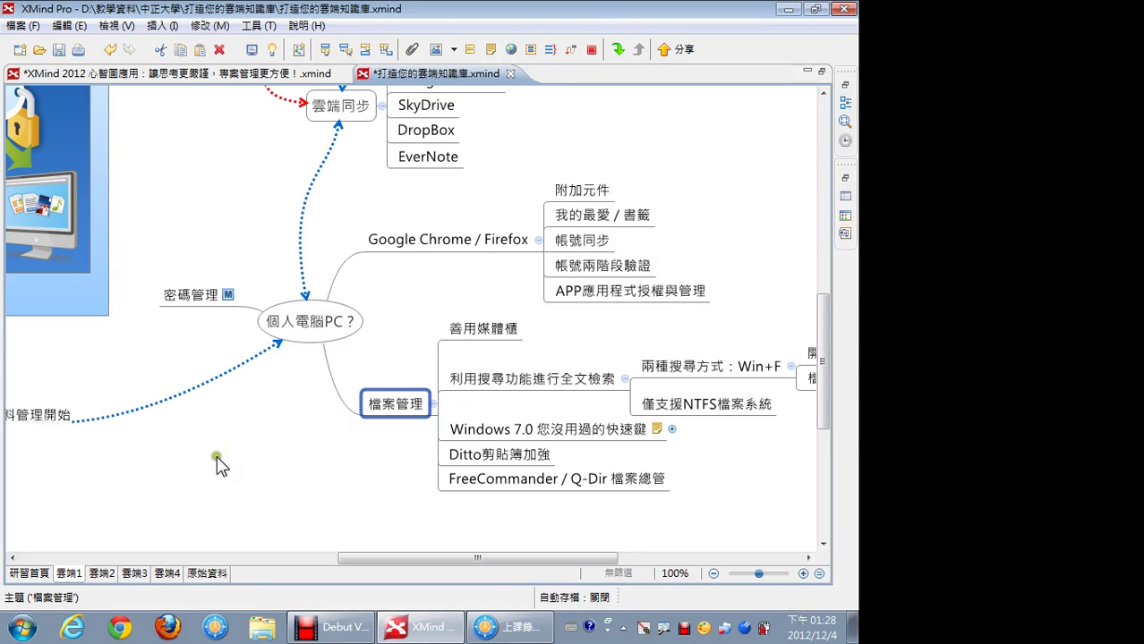
left_click(259, 631)
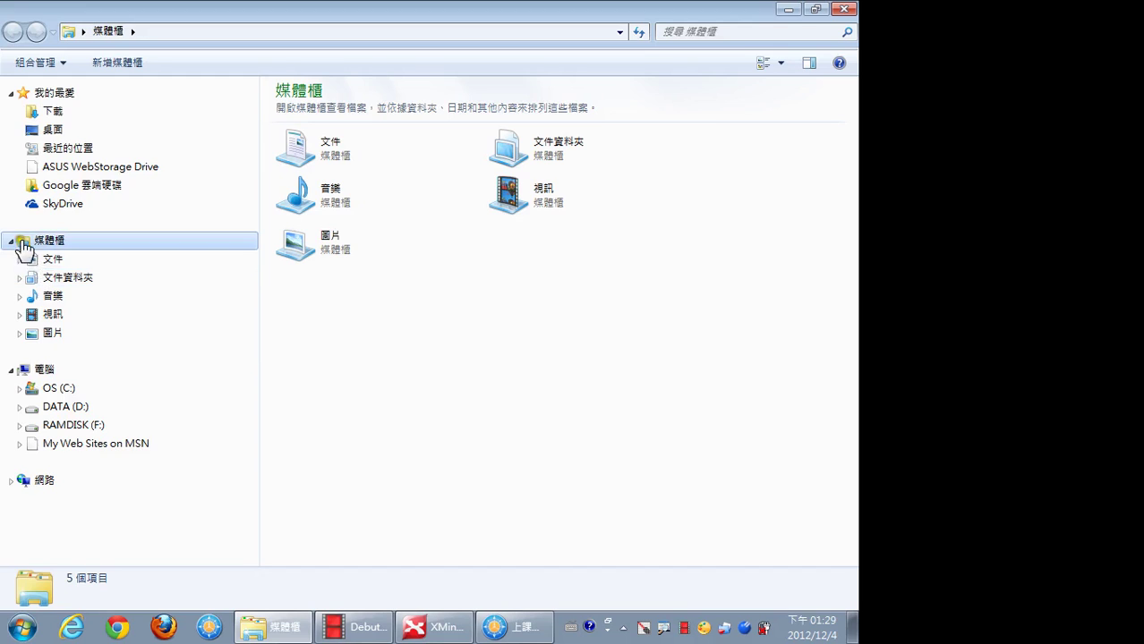
left_click(9, 241)
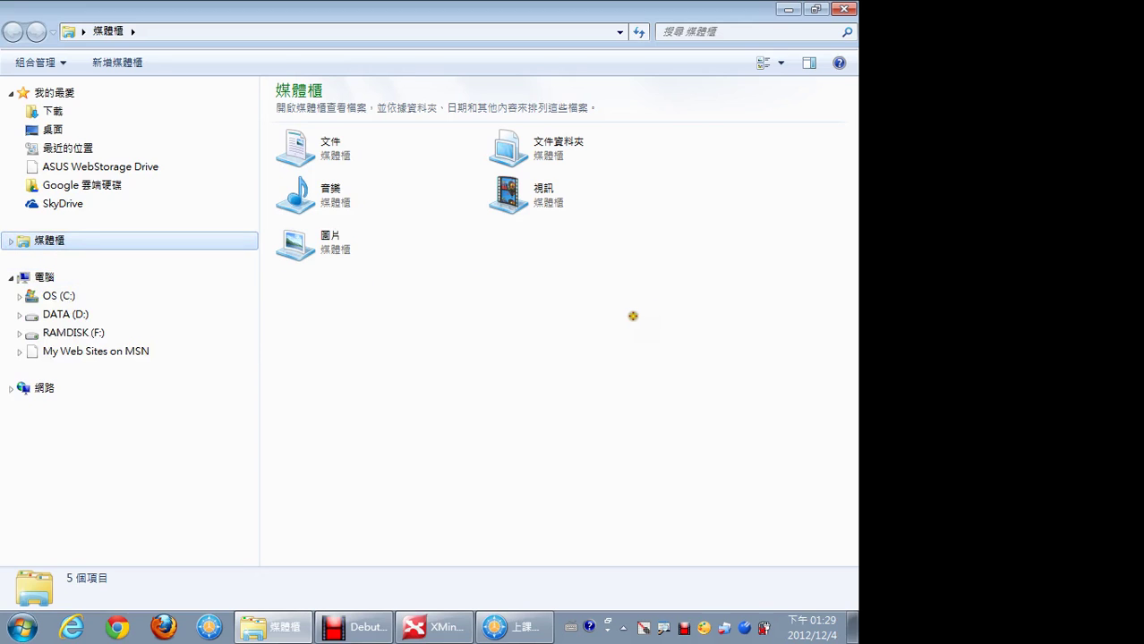
left_click_drag(633, 316, 354, 133)
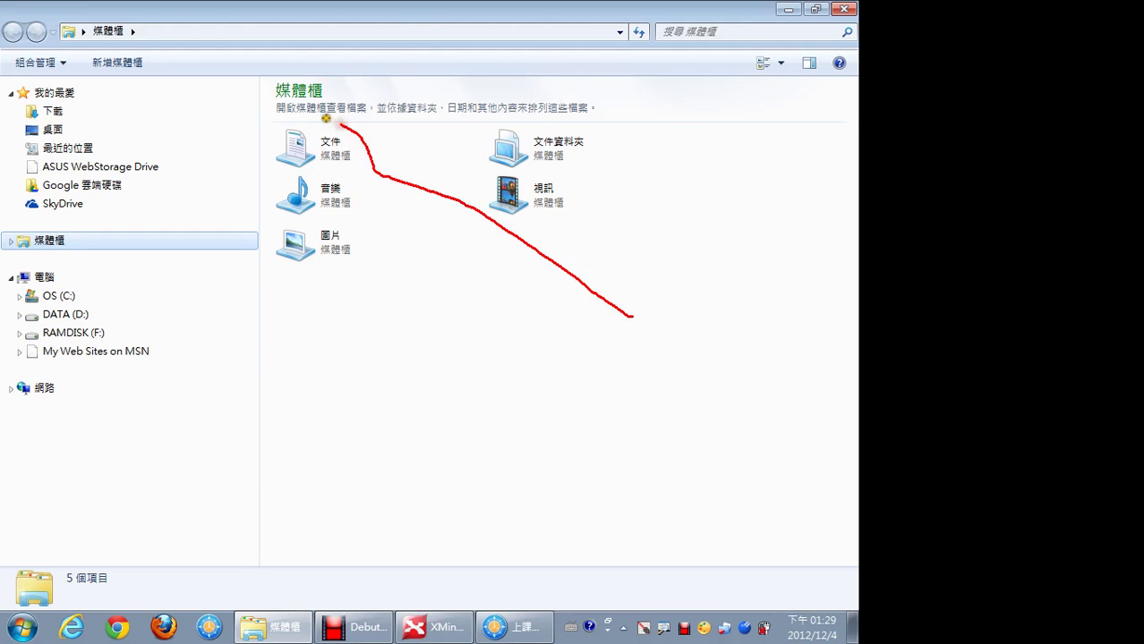
key("e")
mouse_move(264, 118)
left_mouse_down()
mouse_move(551, 278)
mouse_move(639, 283)
left_mouse_up()
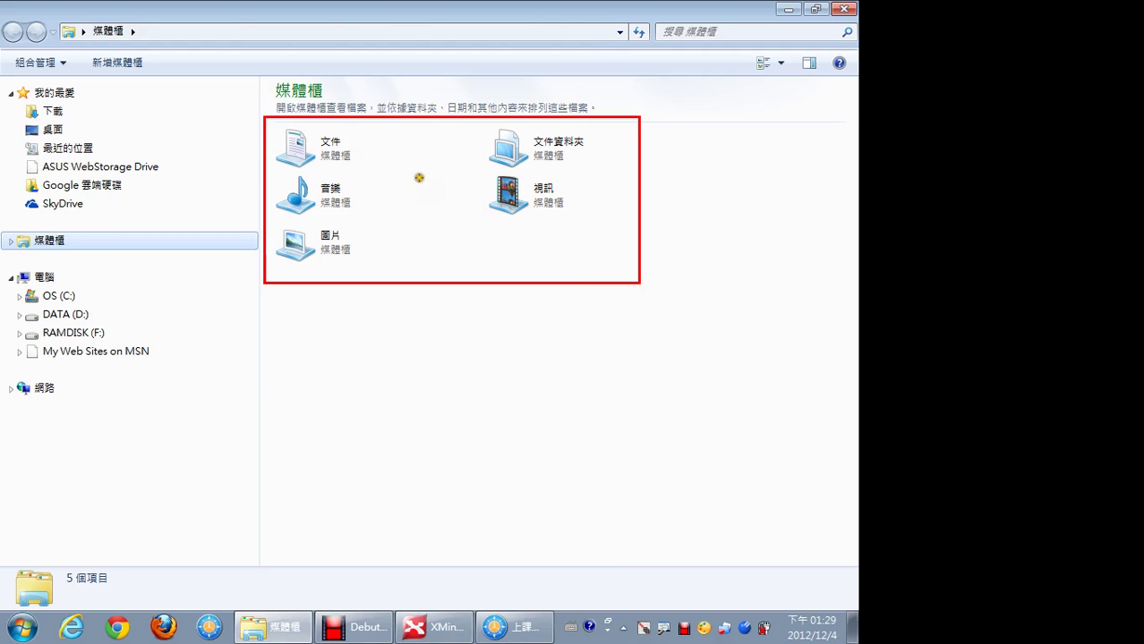
left_click_drag(466, 167, 588, 170)
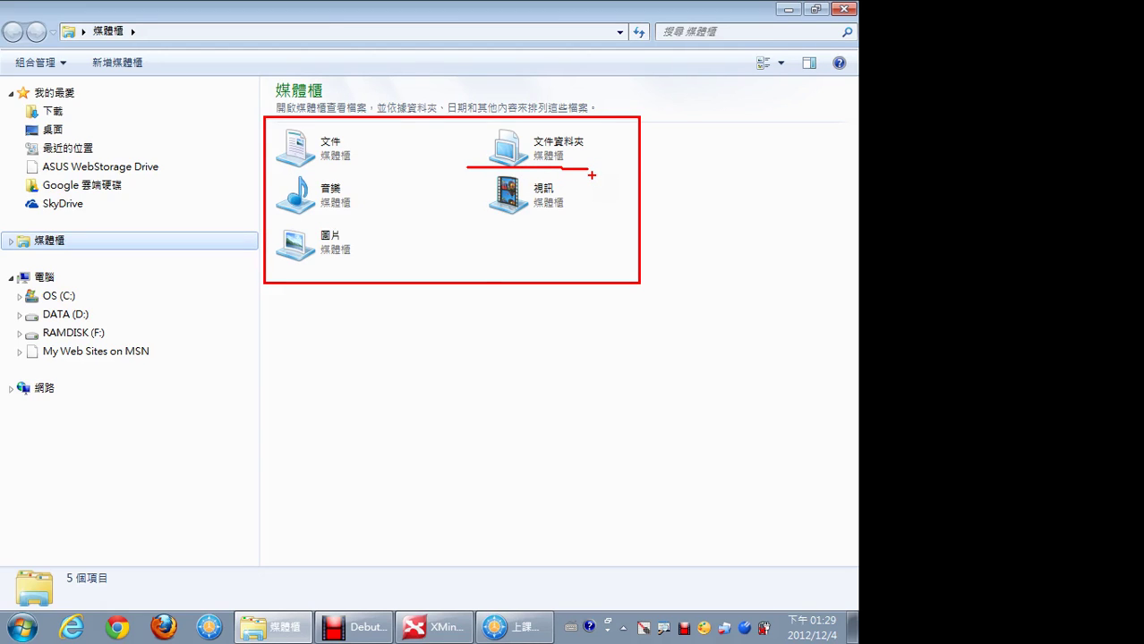
key("Escape")
- Expand 媒體櫃 and open the 文件資料夾 library to examine the drive locations its folders come from
left_click(10, 242)
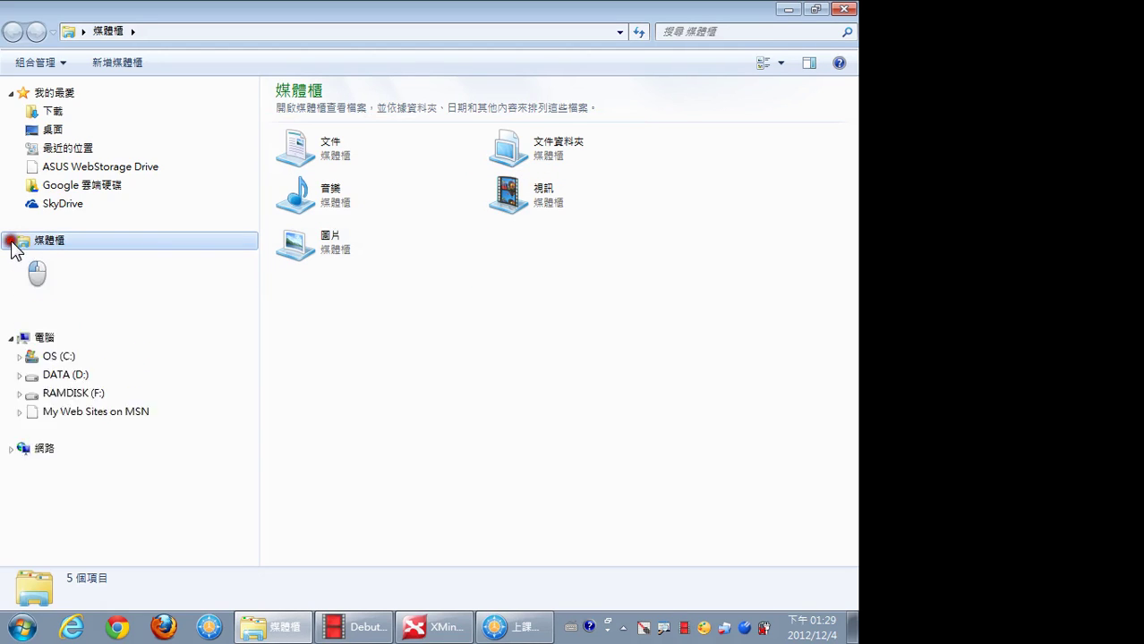
left_click(29, 279)
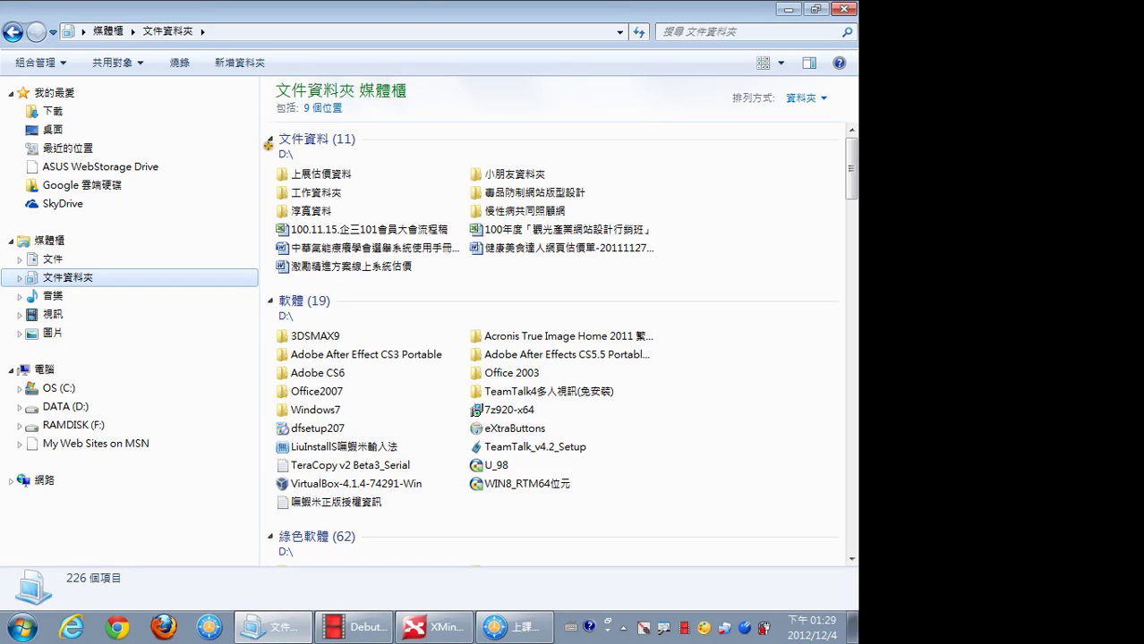
left_click_drag(268, 147, 298, 162)
left_click_drag(267, 308, 309, 330)
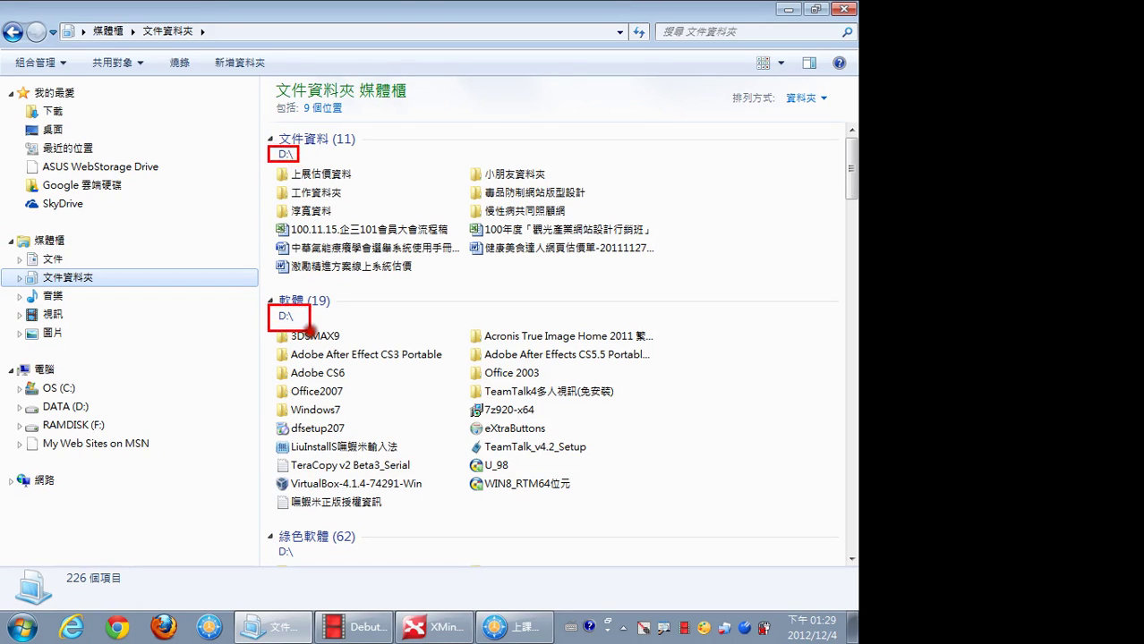
left_click_drag(274, 543, 308, 564)
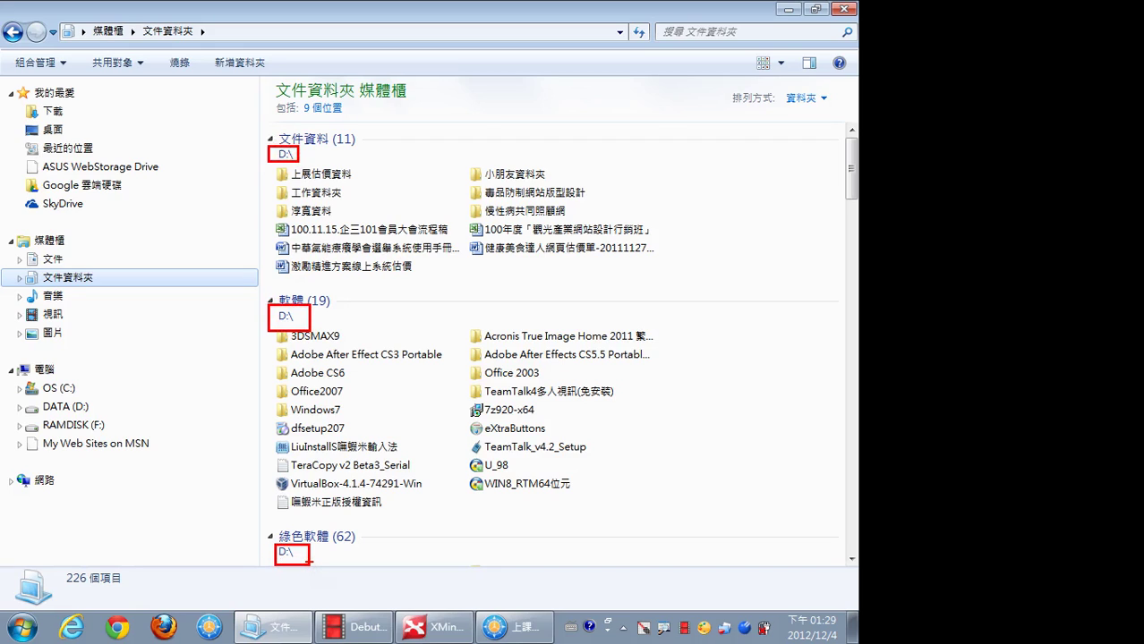
key("Escape")
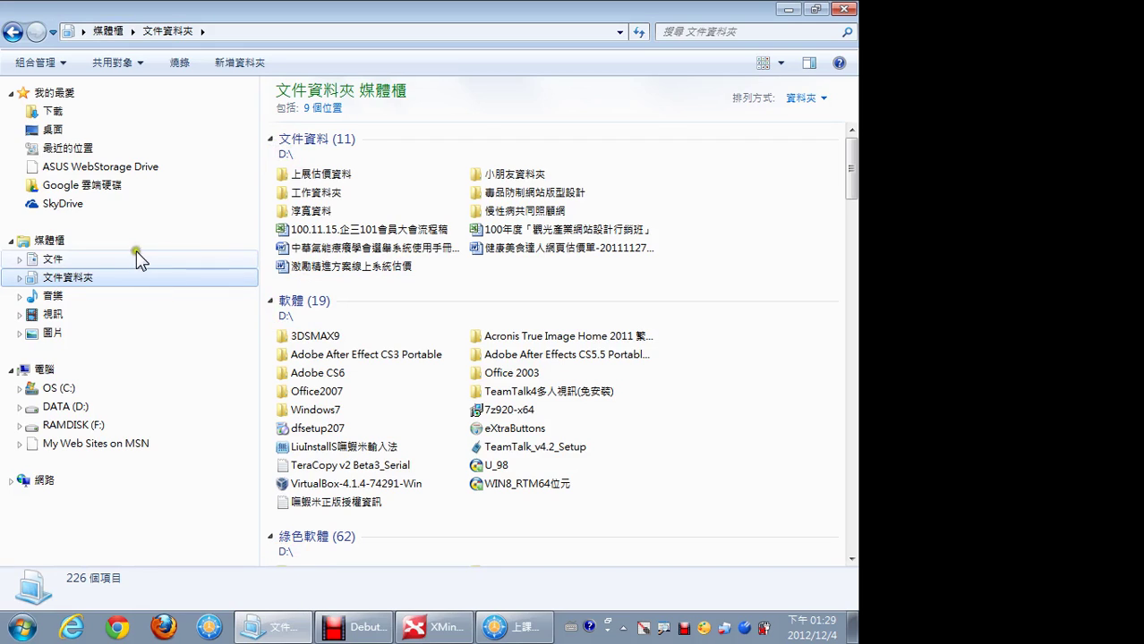
- Return to the 媒體櫃 overview and bring up the option for adding a new library
left_click(65, 240)
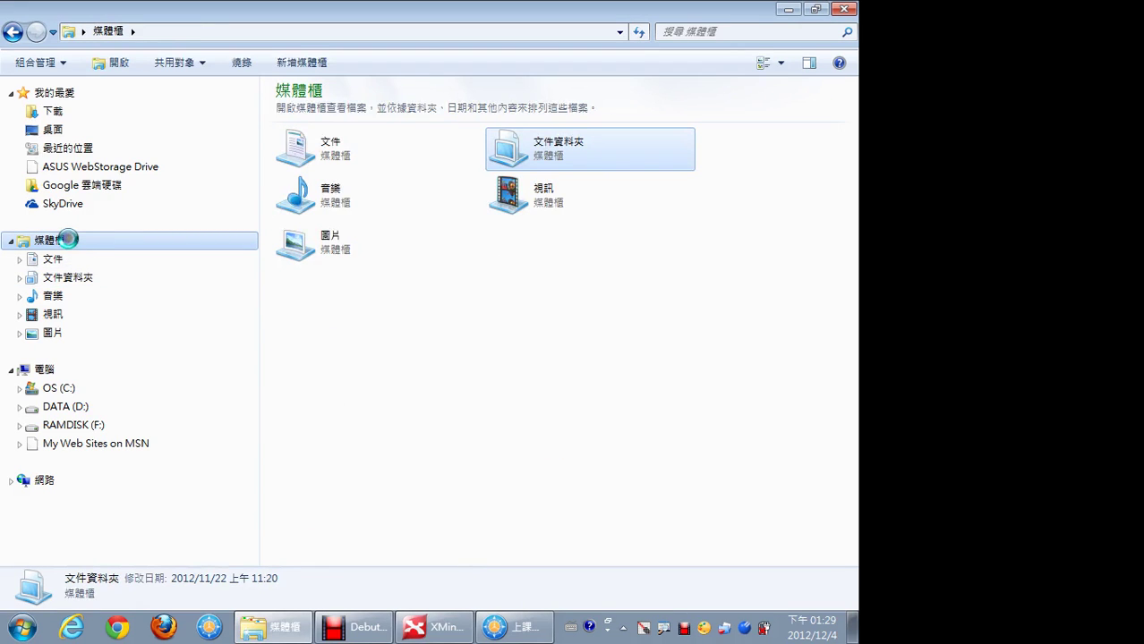
right_click(67, 240)
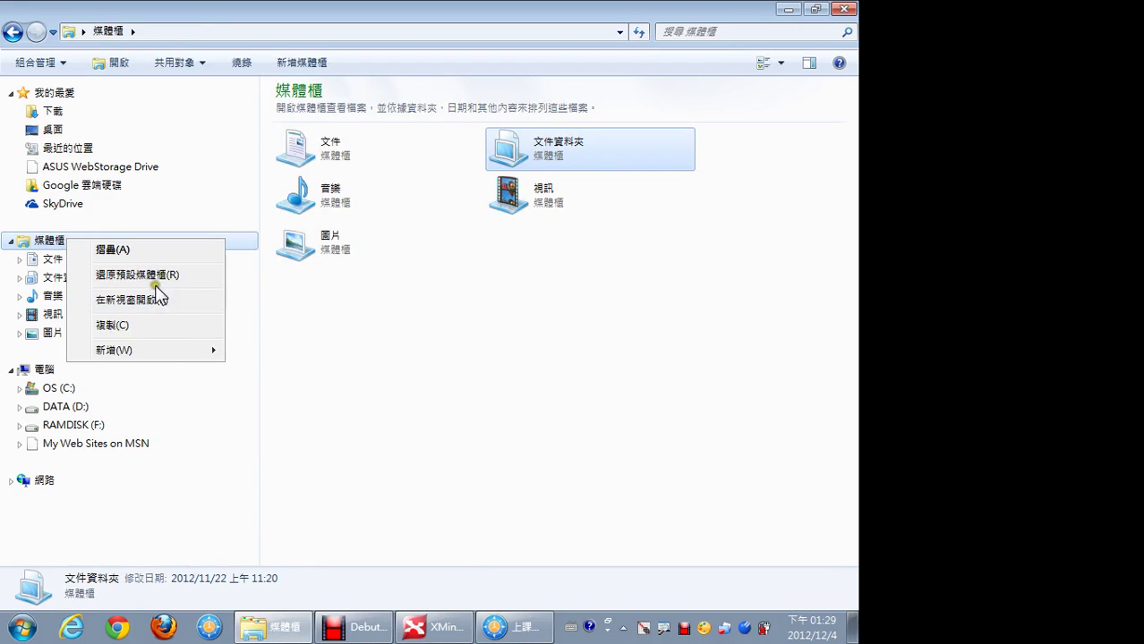
left_click(167, 350)
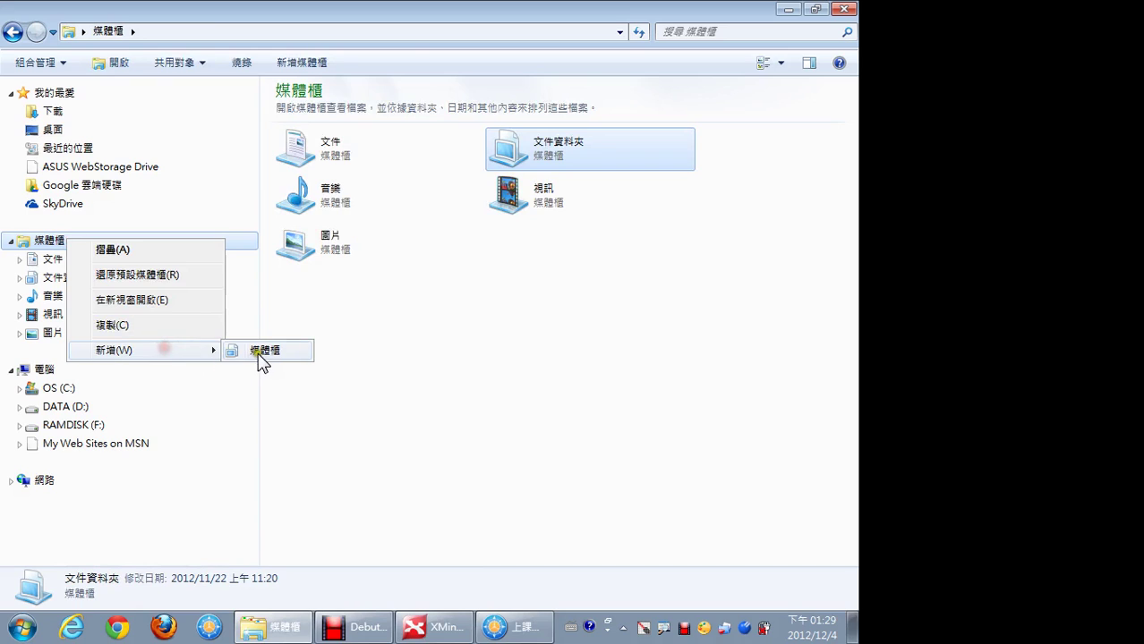
- View the contents of the 文件資料夾 library and the 文件 library
left_click(506, 147)
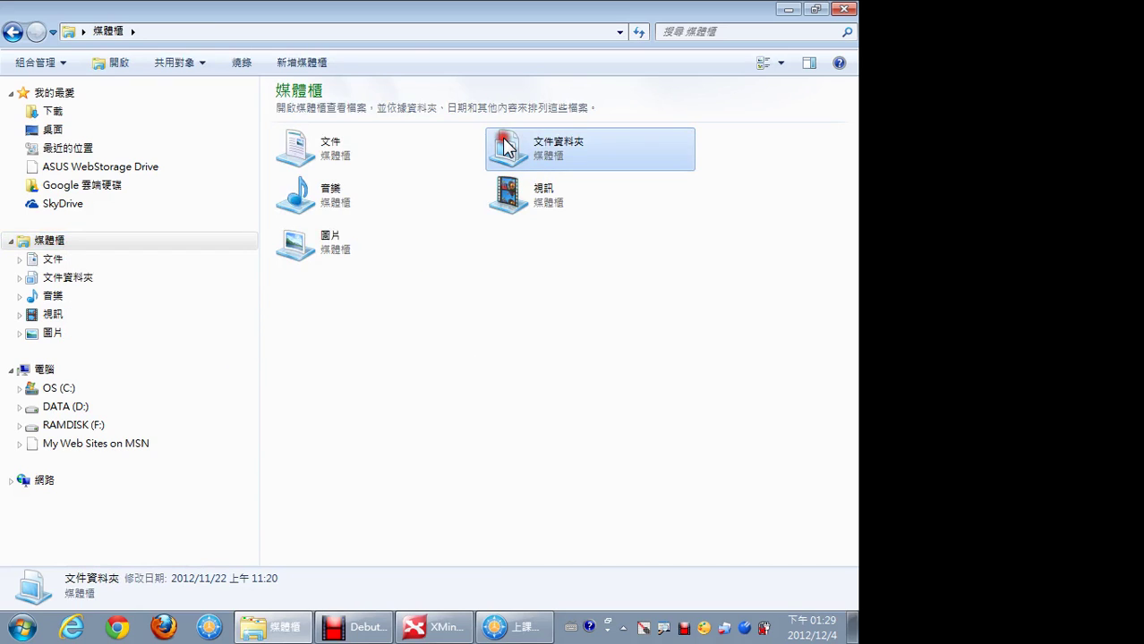
double_click(505, 148)
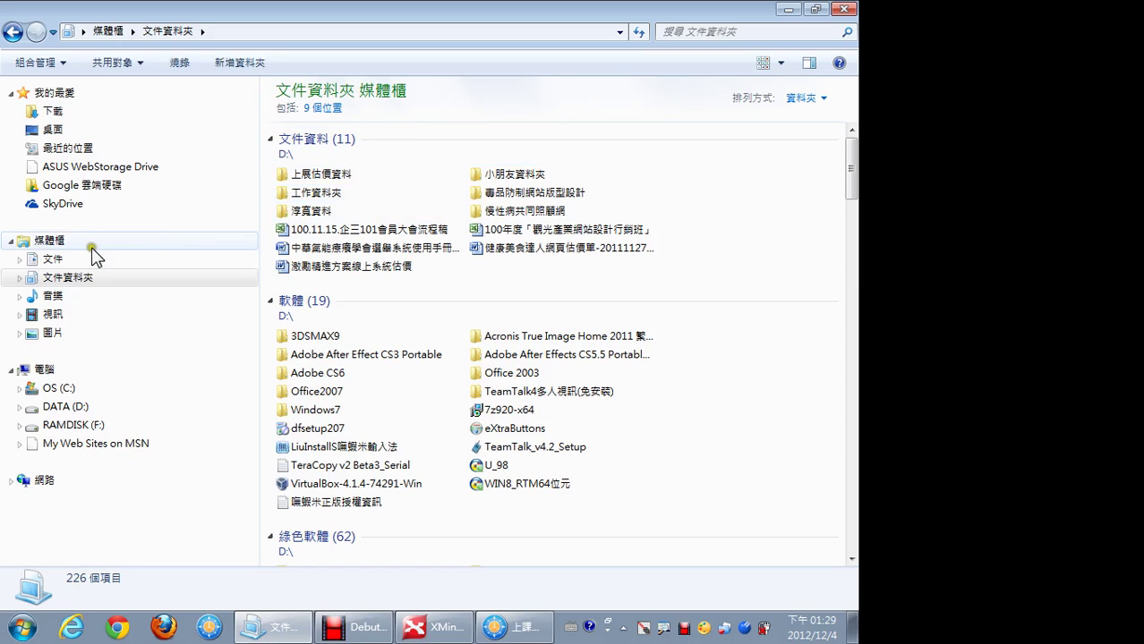
left_click(49, 260)
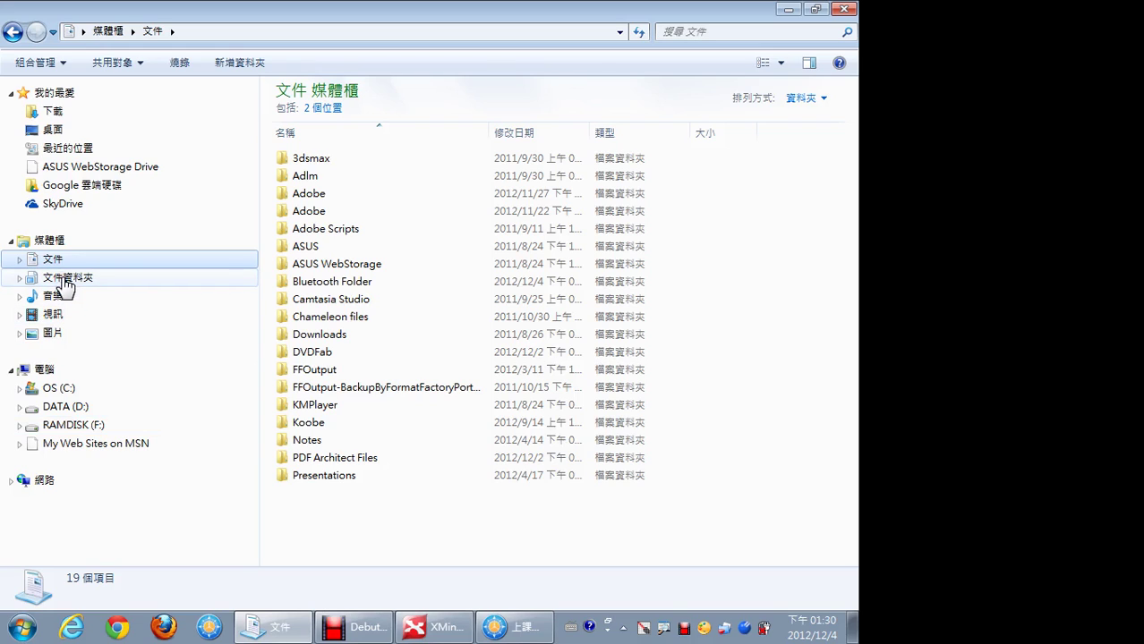
- Open the 畢業照 folder on RAMDISK (F:) and check which libraries it can be added to
left_click(92, 426)
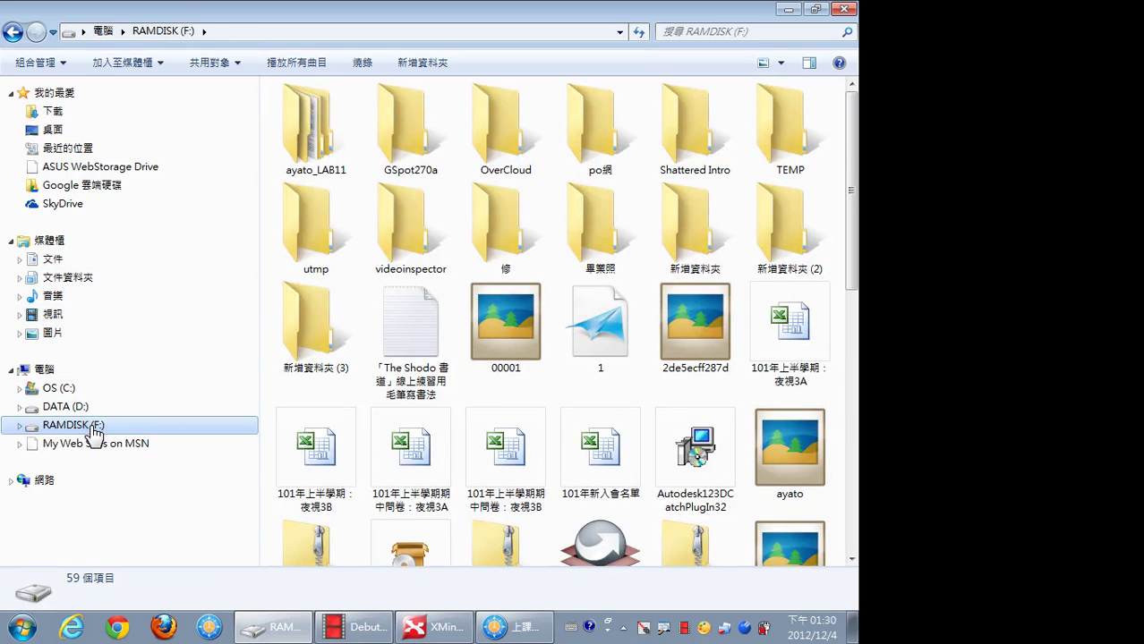
left_click(605, 224)
double_click(605, 224)
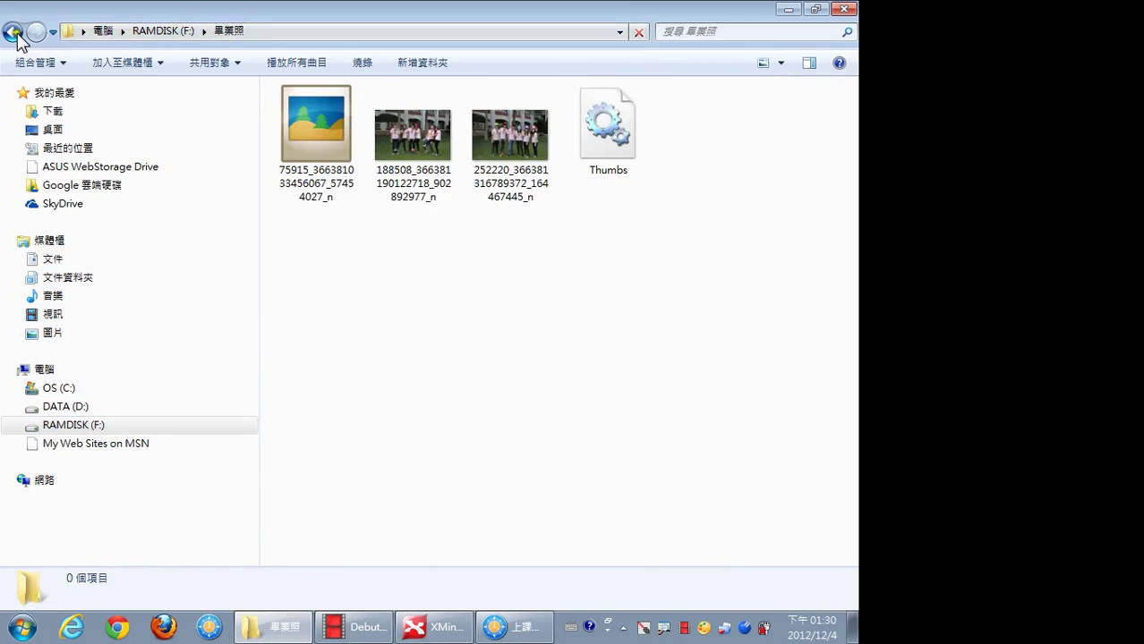
left_click(162, 65)
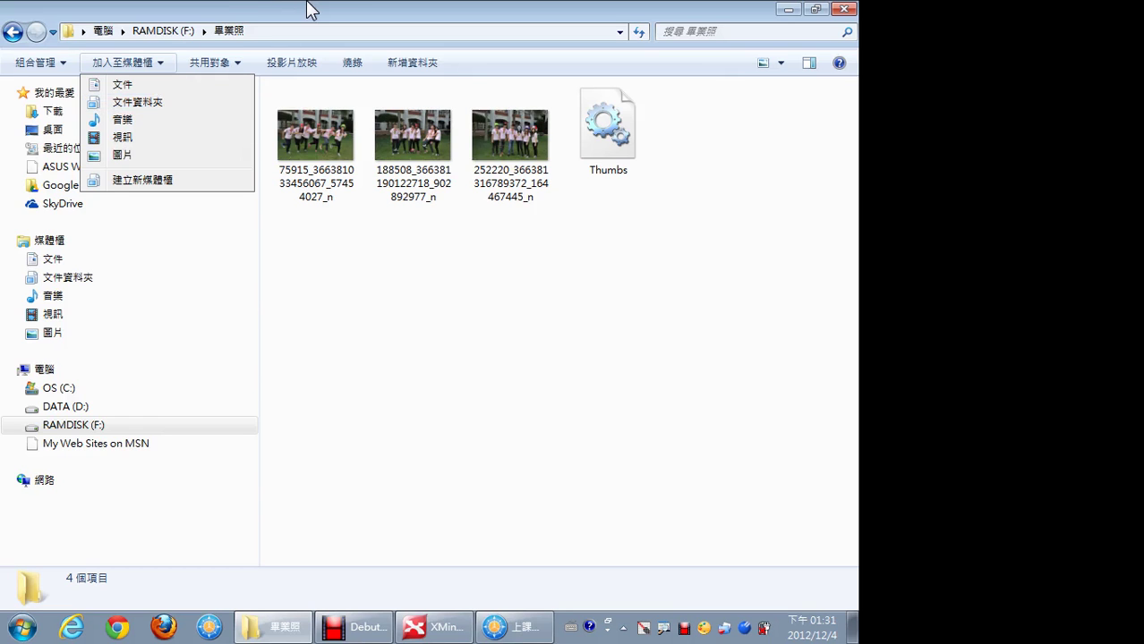
left_click(380, 248)
- Switch to the XMind mind map and select the topic 利用搜尋功能進行全文檢索
left_click(434, 626)
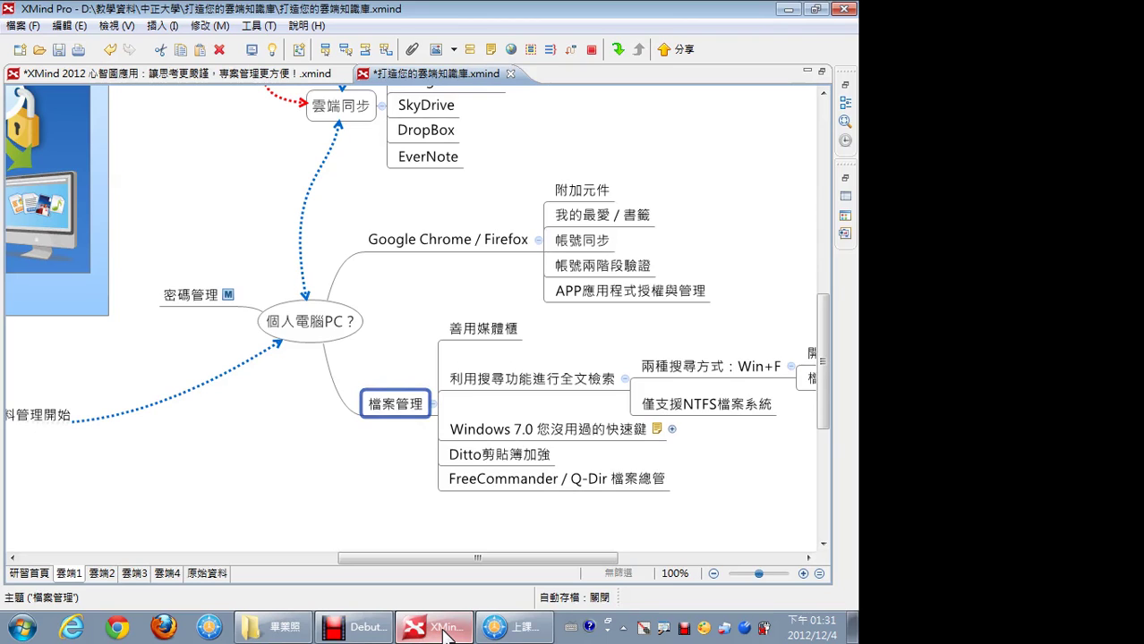
left_click(512, 380)
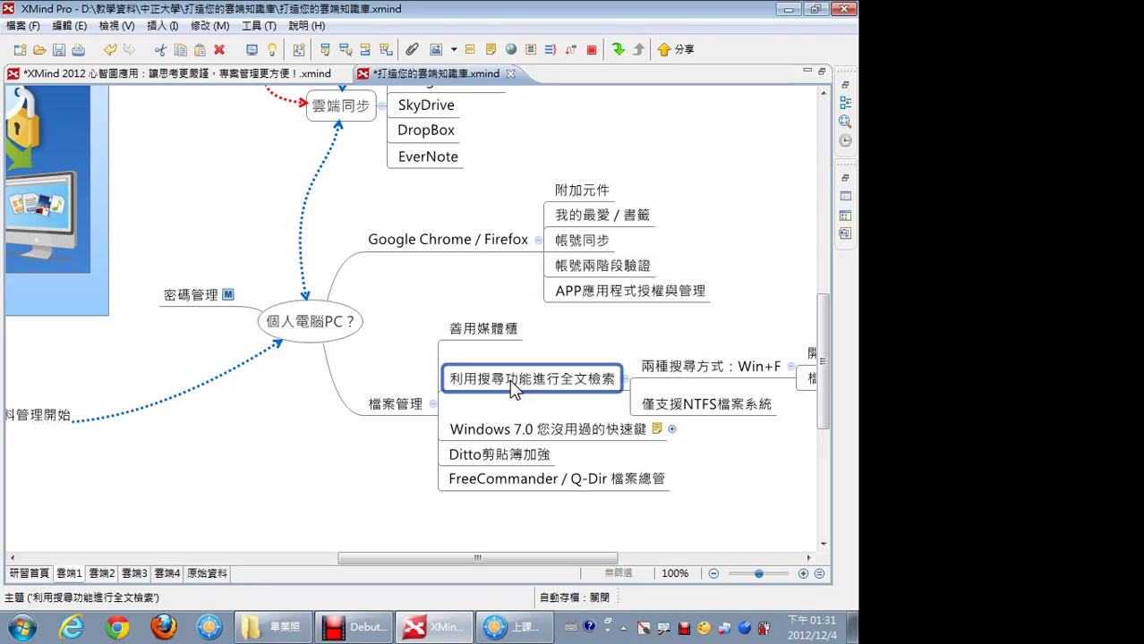
- Switch back to Windows Explorer and search the 畢業照 folder for 心智
left_click(298, 632)
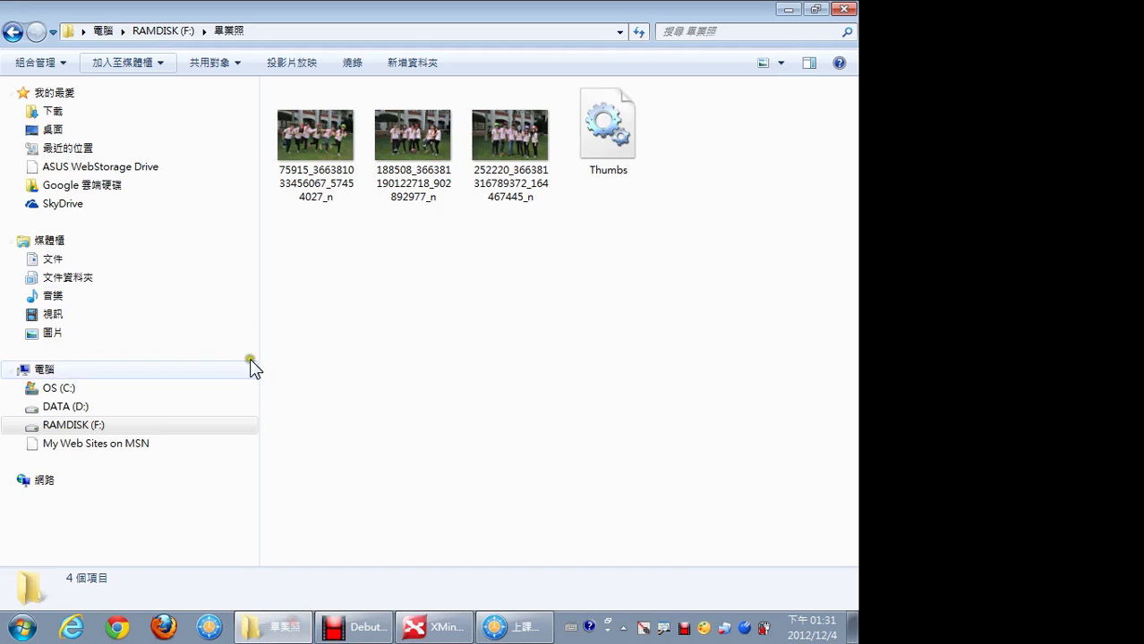
left_click(695, 32)
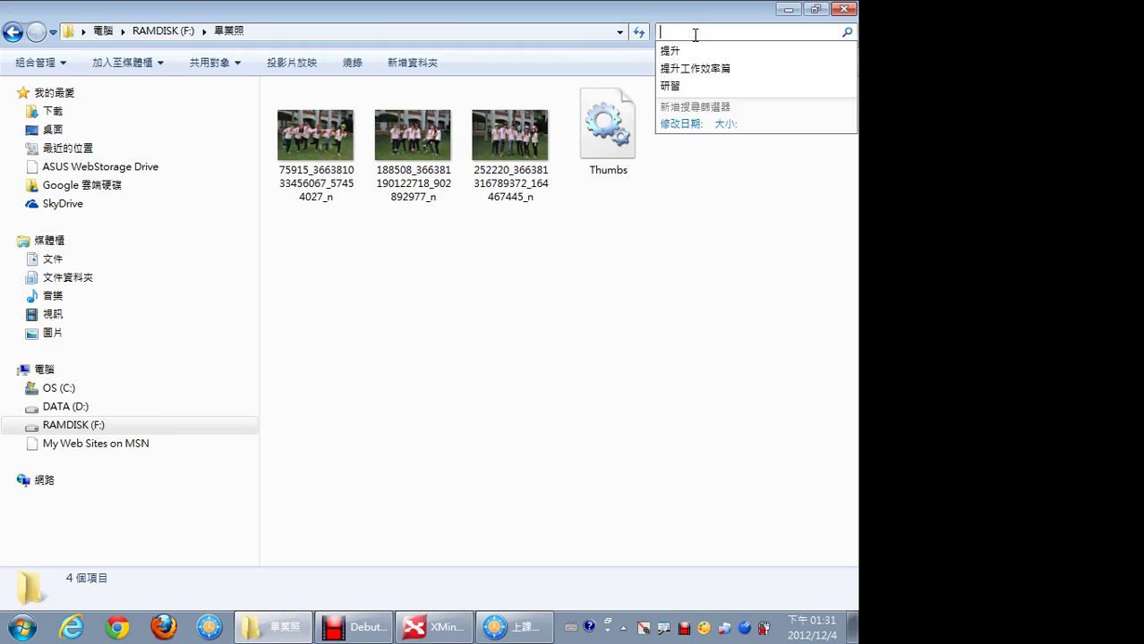
key("Escape")
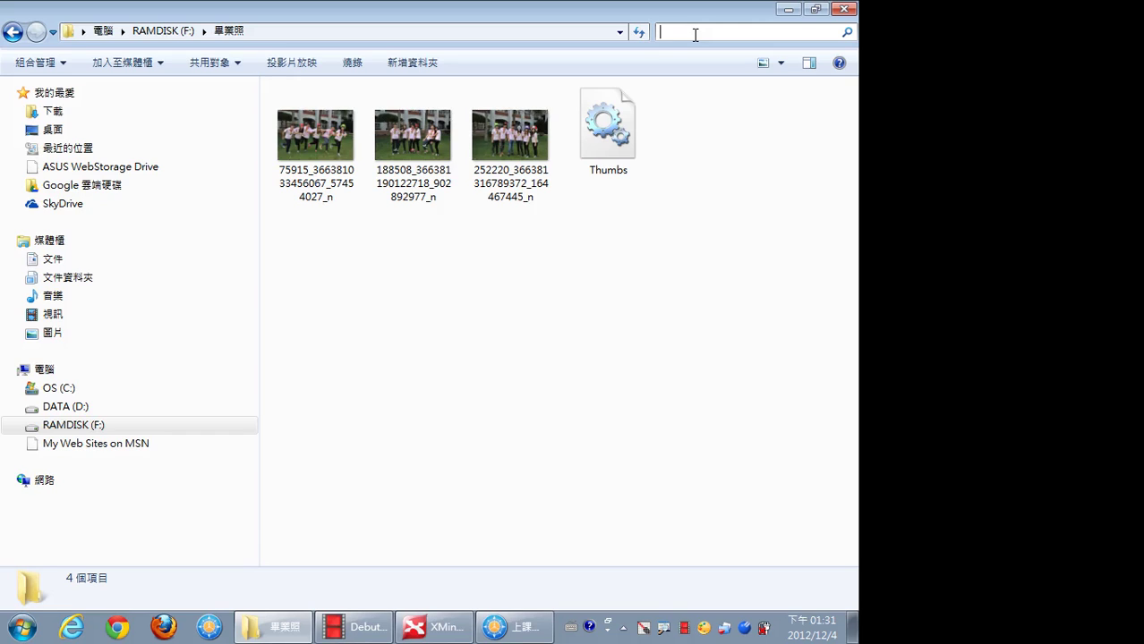
key("ctrl+space")
type("心")
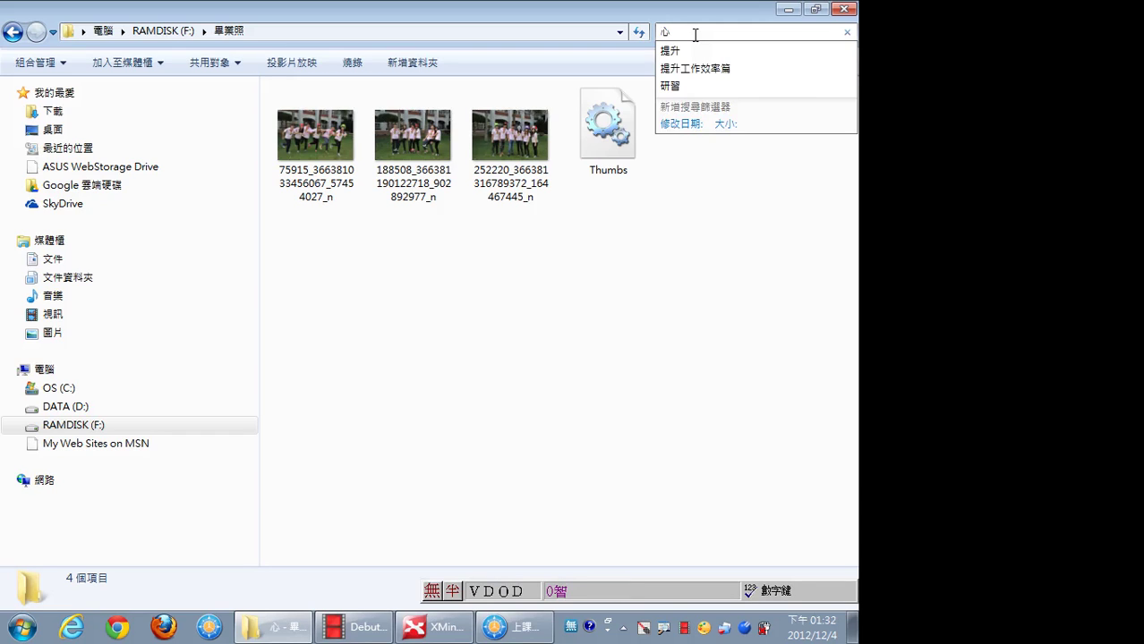
type("智")
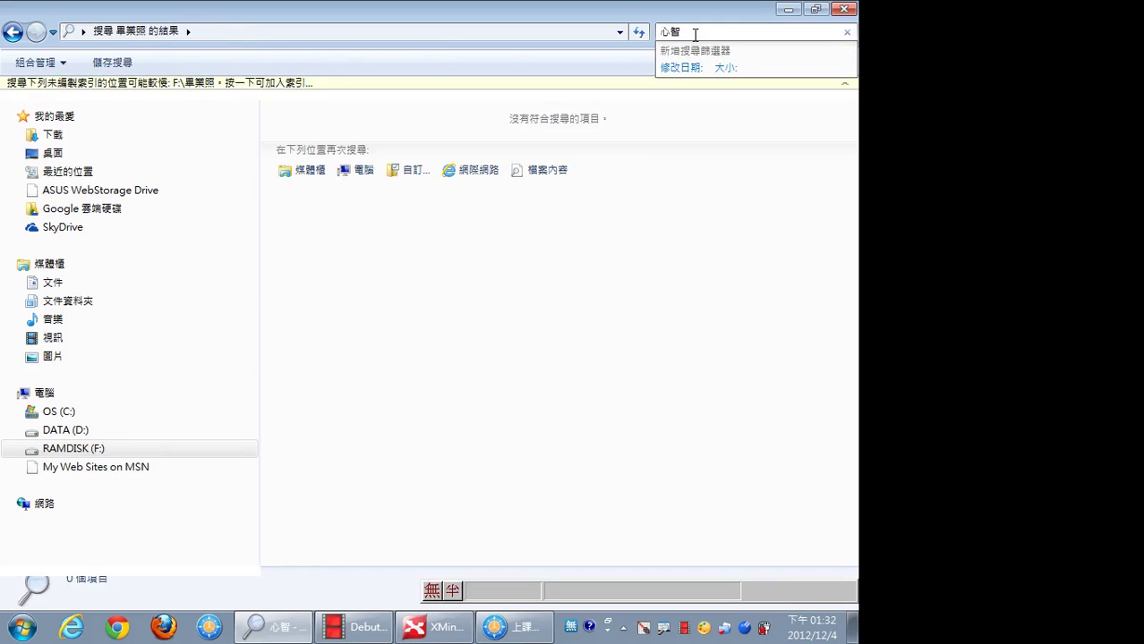
left_click(694, 33)
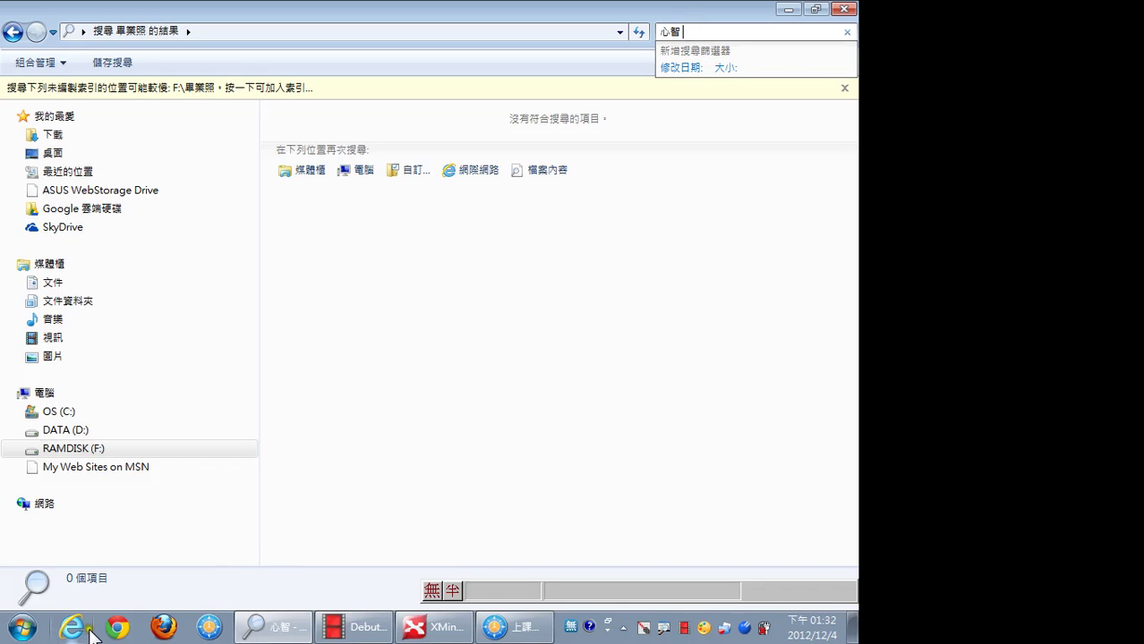
- Close the Explorer search window and return to the XMind mind map
key("super")
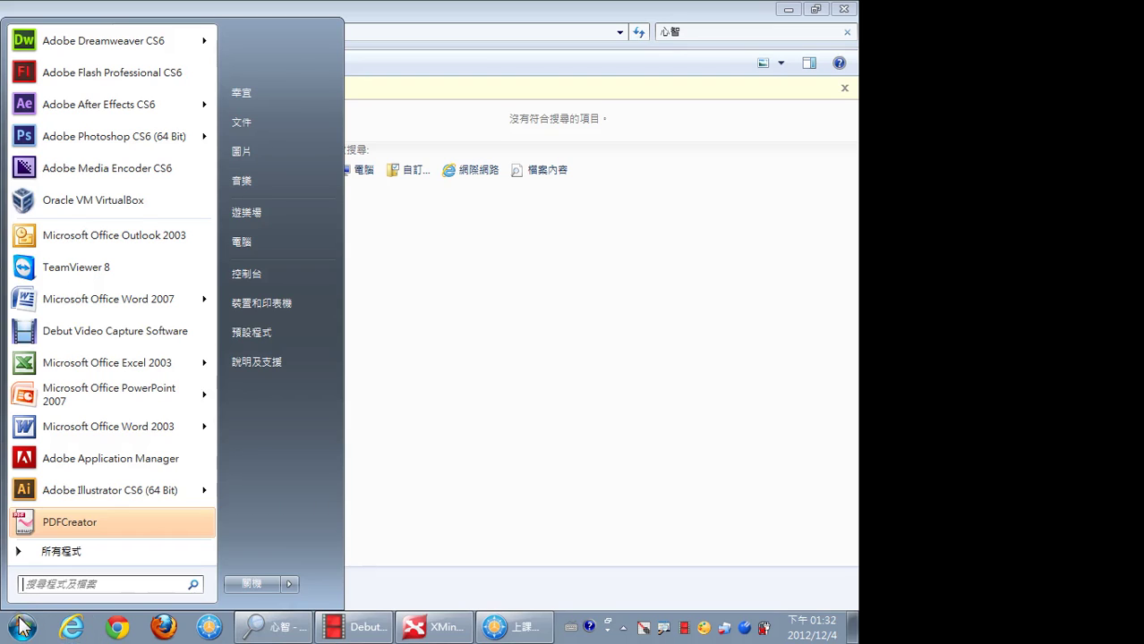
left_click(315, 8)
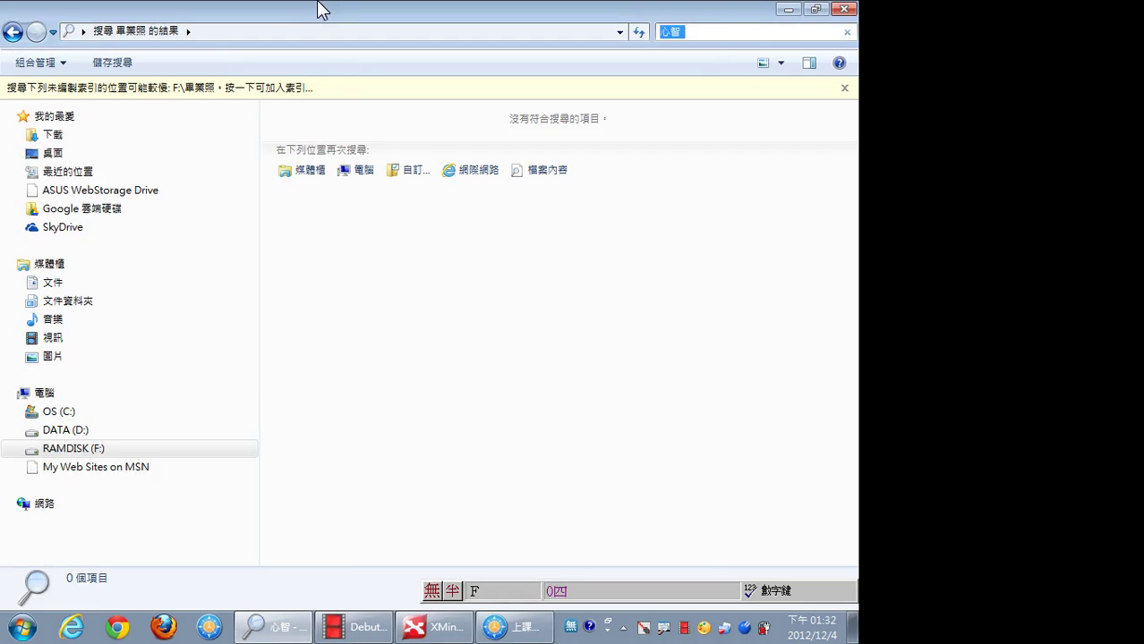
key("ctrl+space")
type("f")
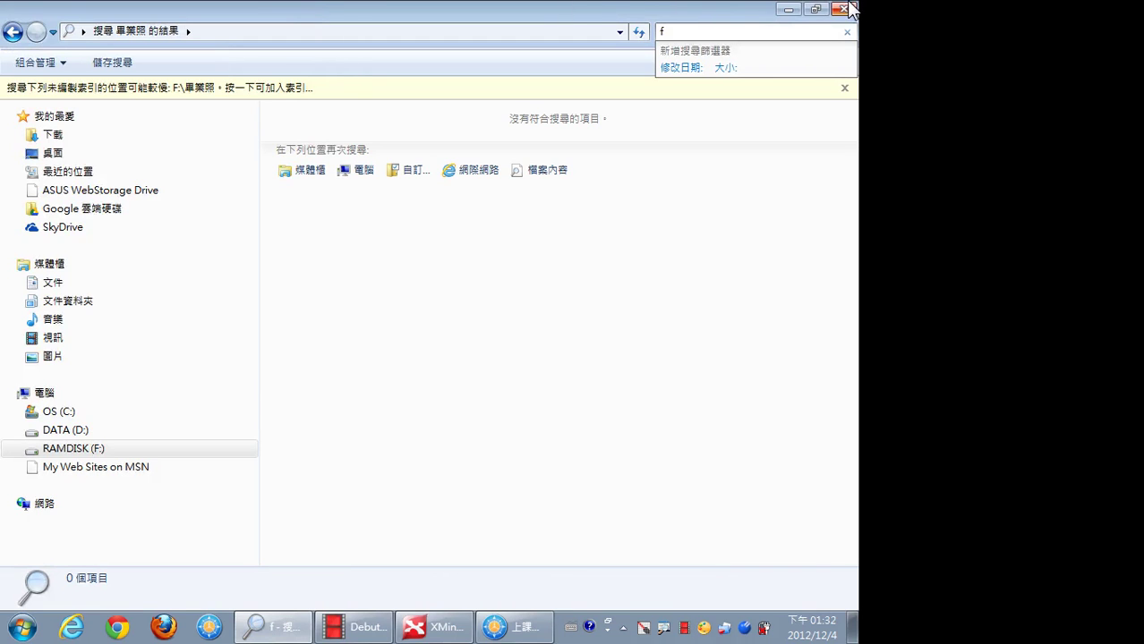
key("alt+Tab")
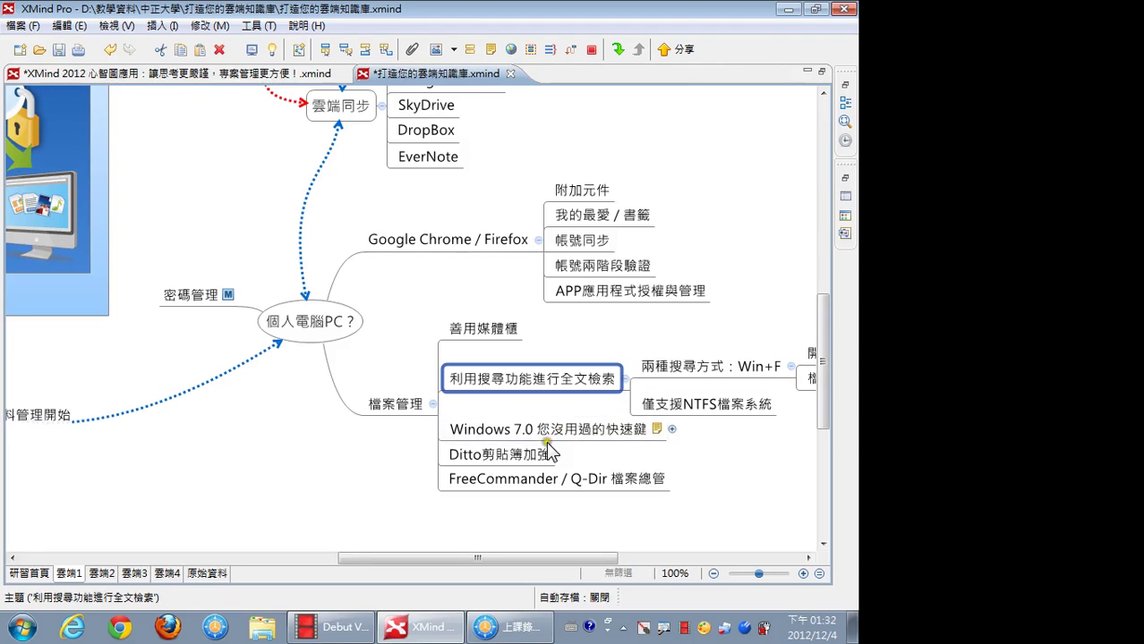
type("f")
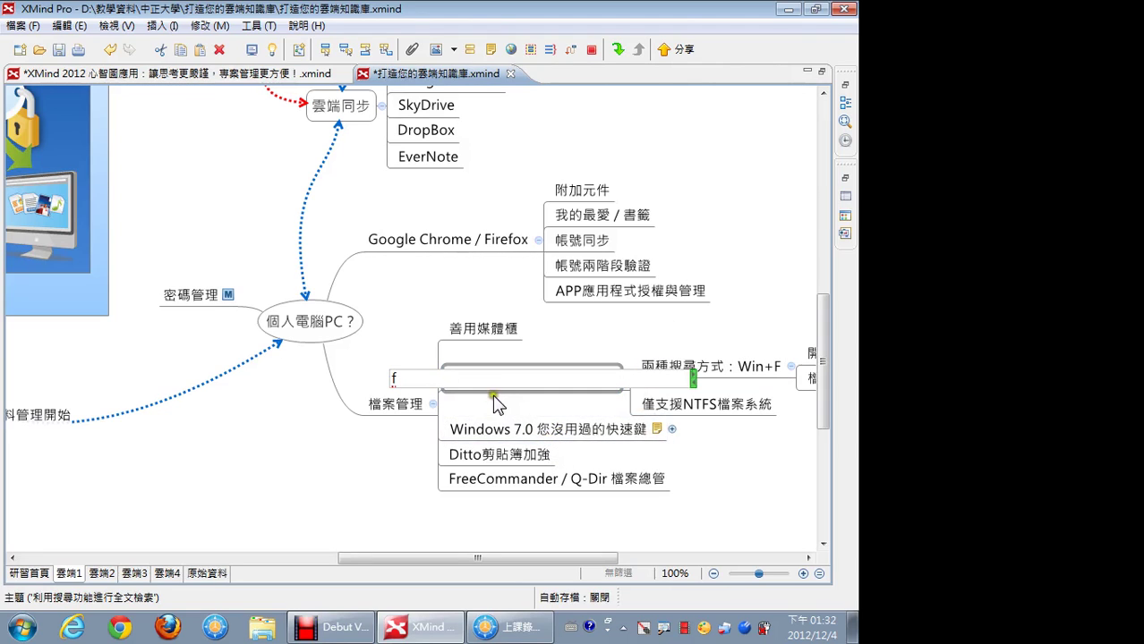
key("Escape")
left_click(235, 513)
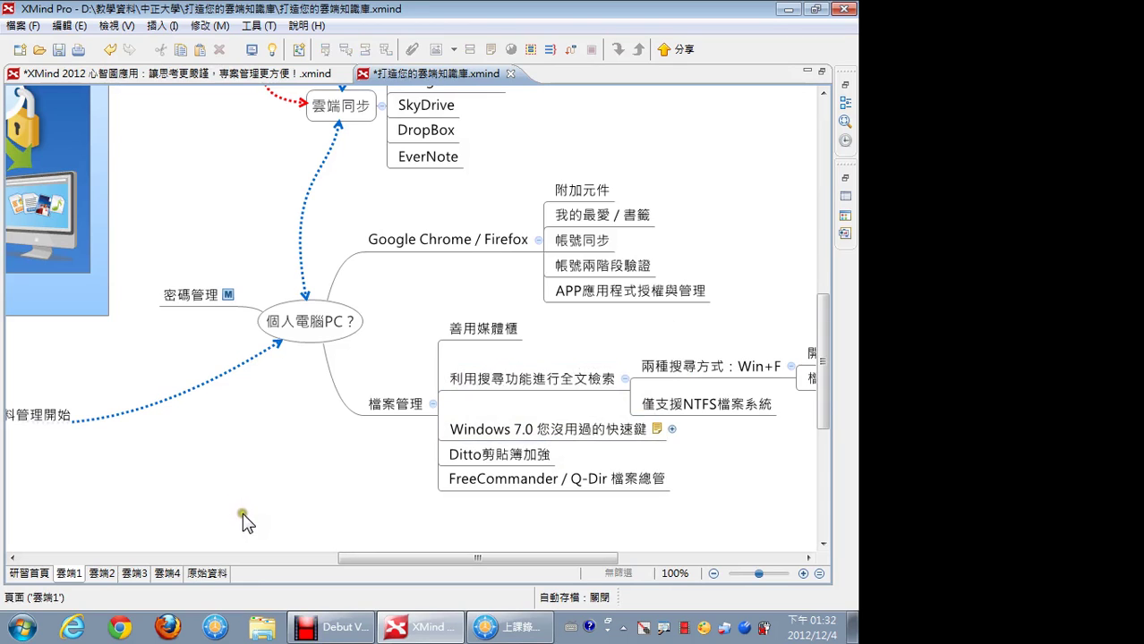
right_click(29, 626)
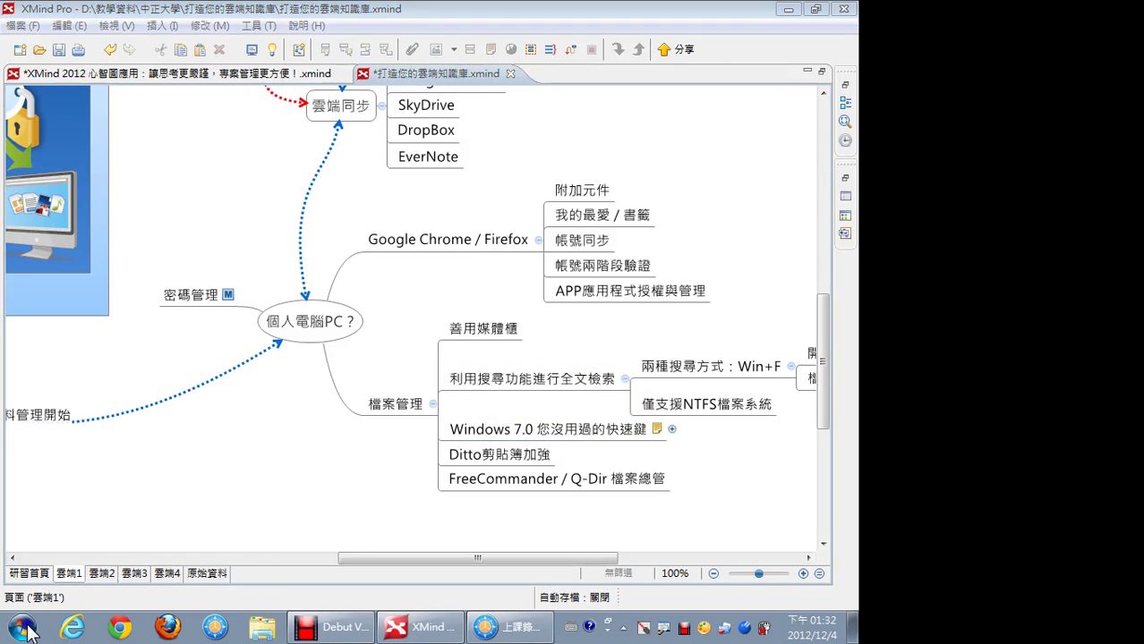
- Search the computer's programs and files for 心智 from the Start menu and look through the full list of results
left_click(21, 627)
left_click(21, 626)
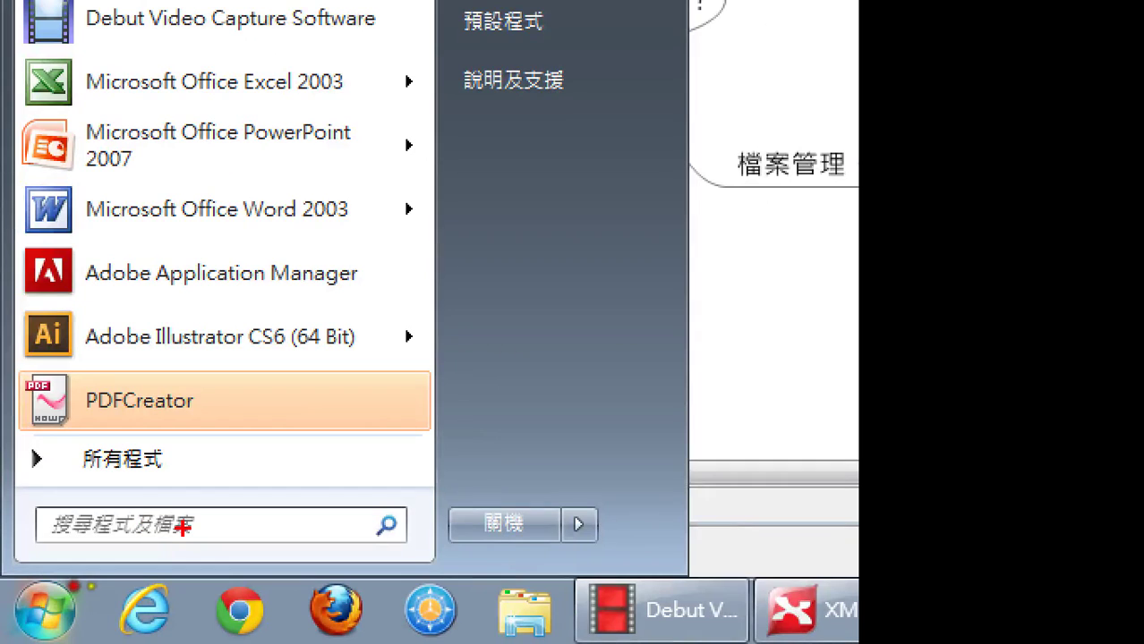
mouse_move(102, 585)
left_mouse_down()
mouse_move(58, 606)
mouse_move(30, 557)
left_mouse_up()
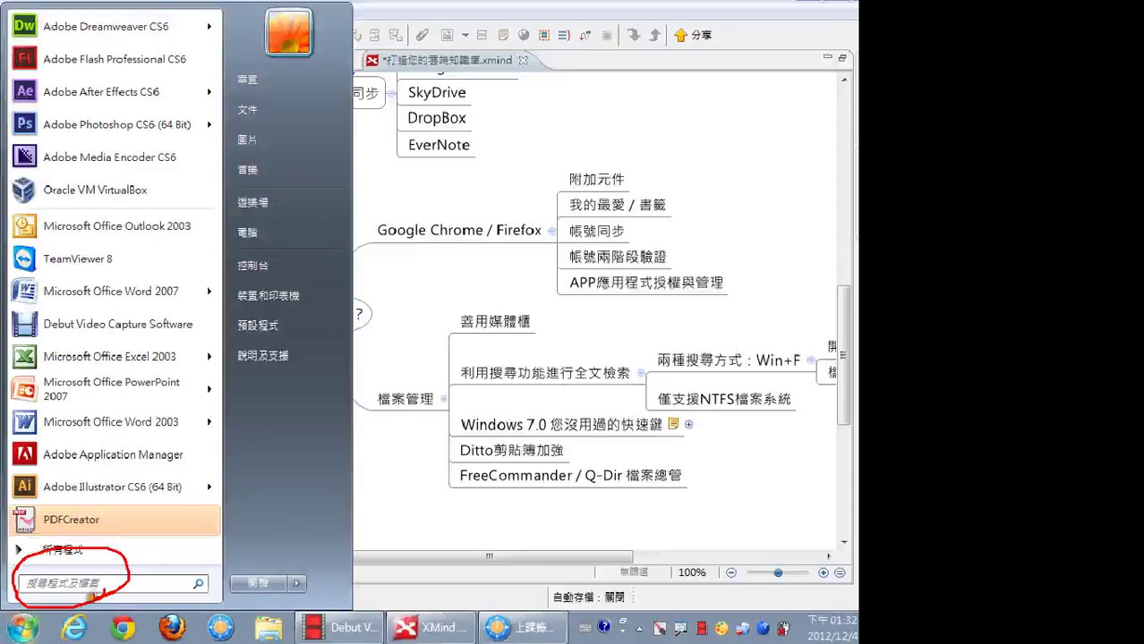
left_click(76, 590)
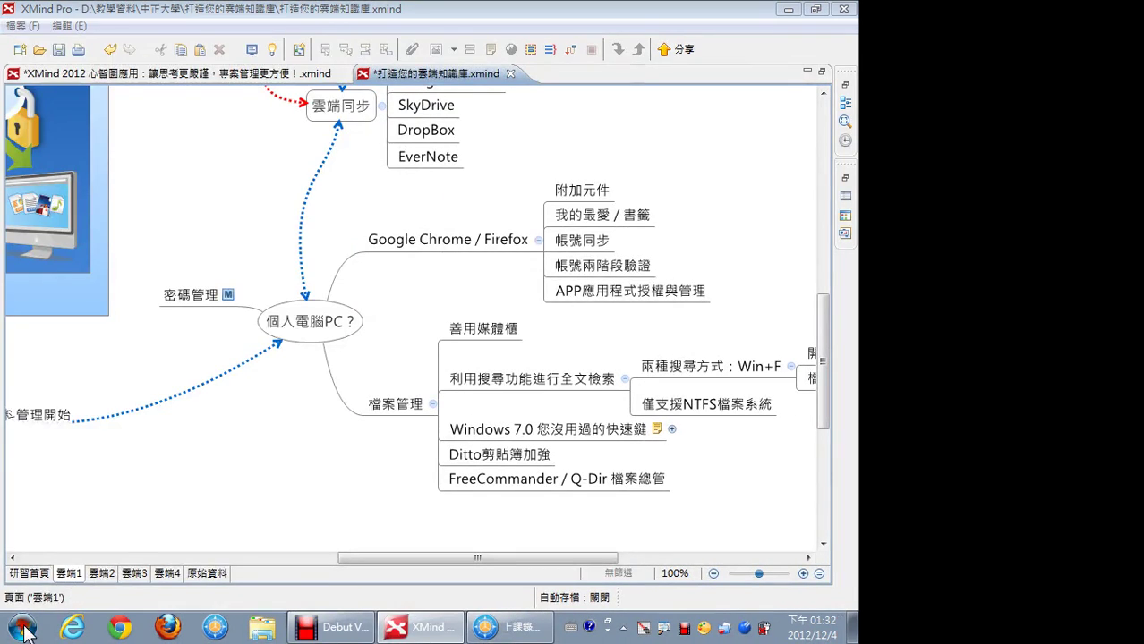
key("super")
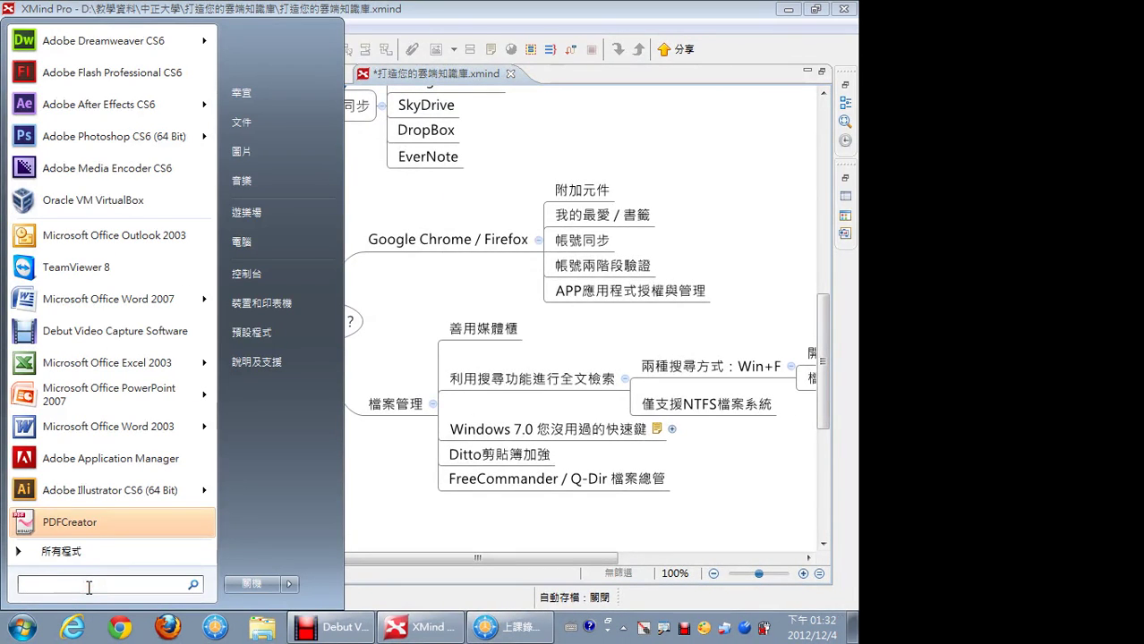
key("ctrl+shift")
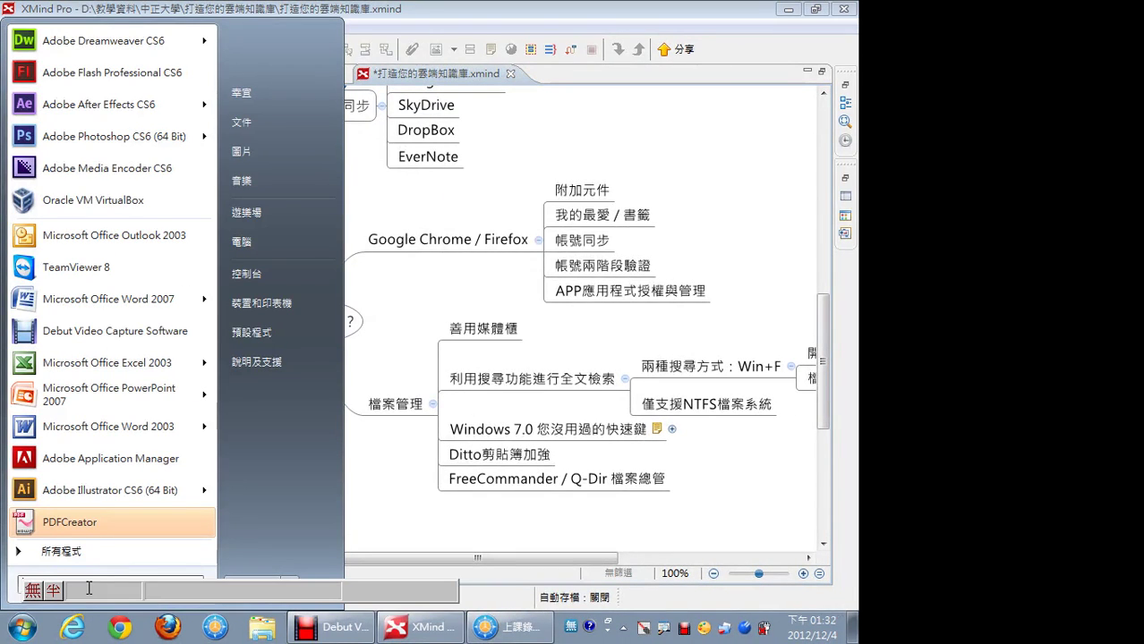
type("心智")
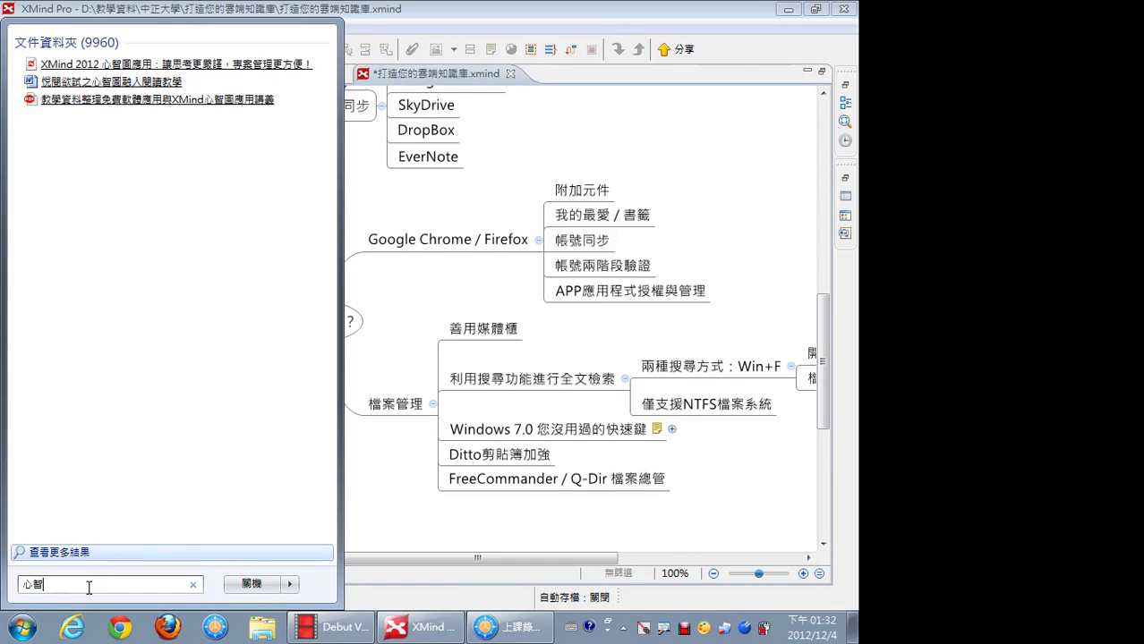
key("Return")
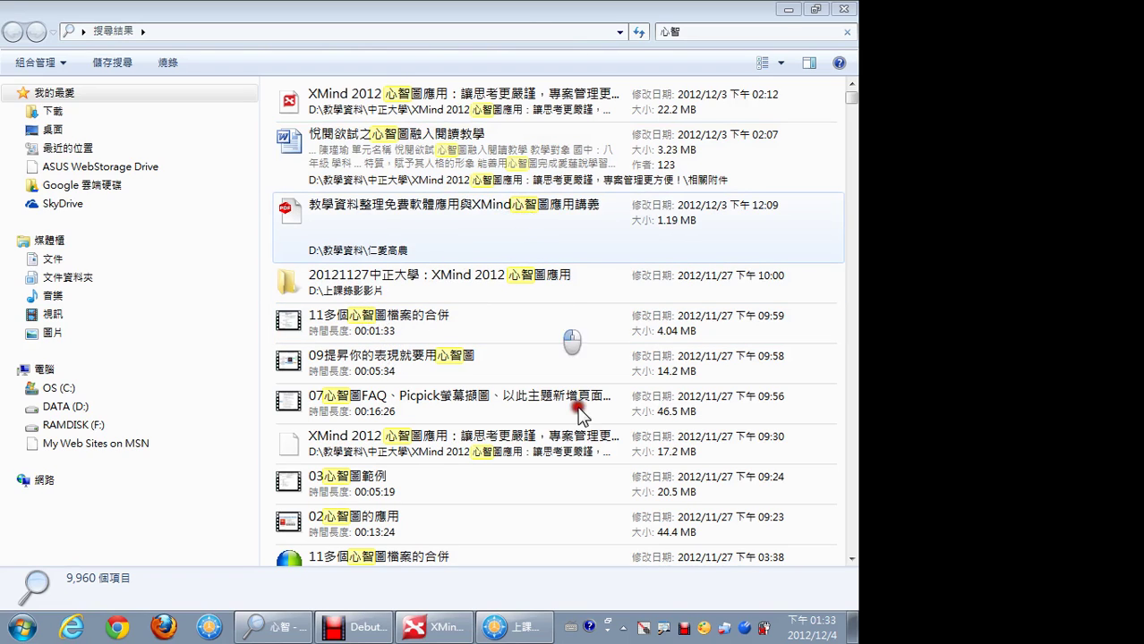
left_click(850, 454)
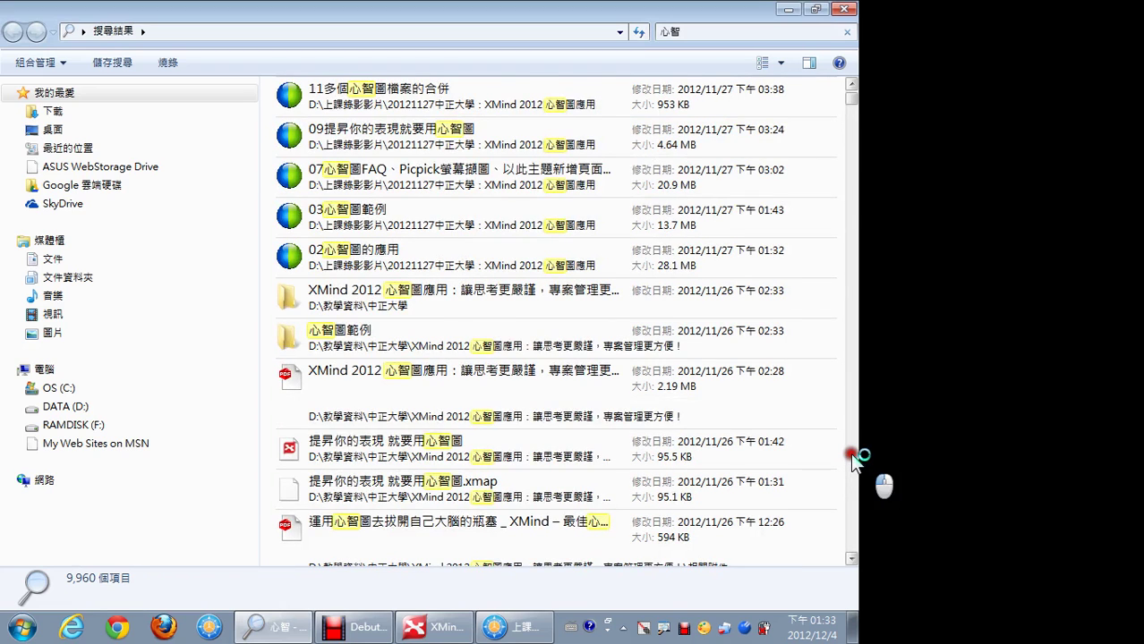
left_click(849, 456)
left_click(851, 456)
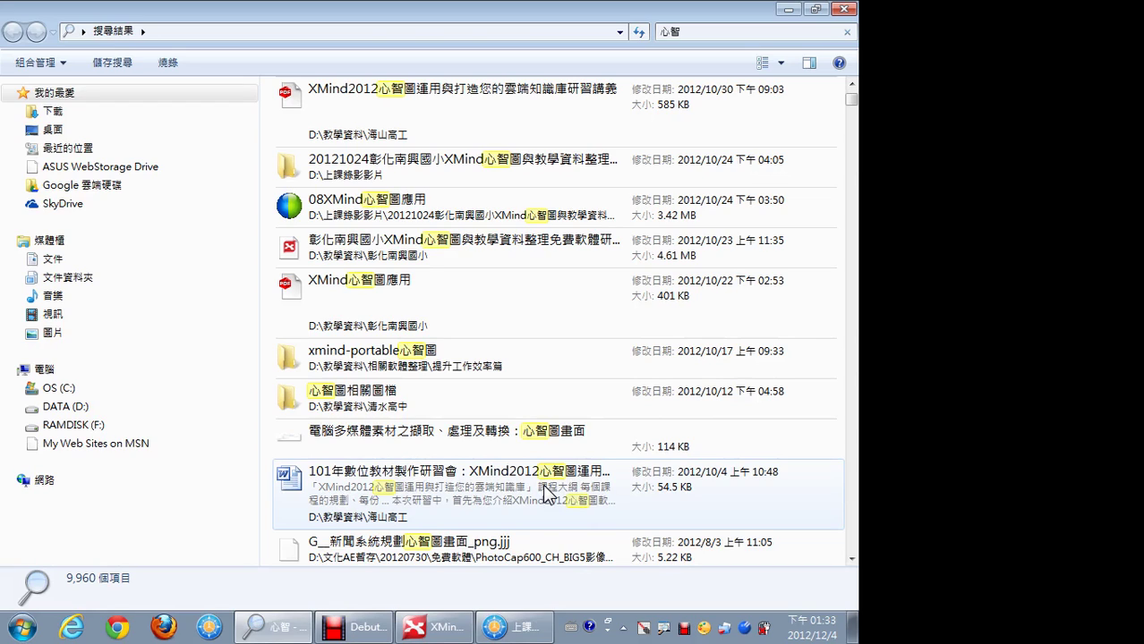
left_click(644, 632)
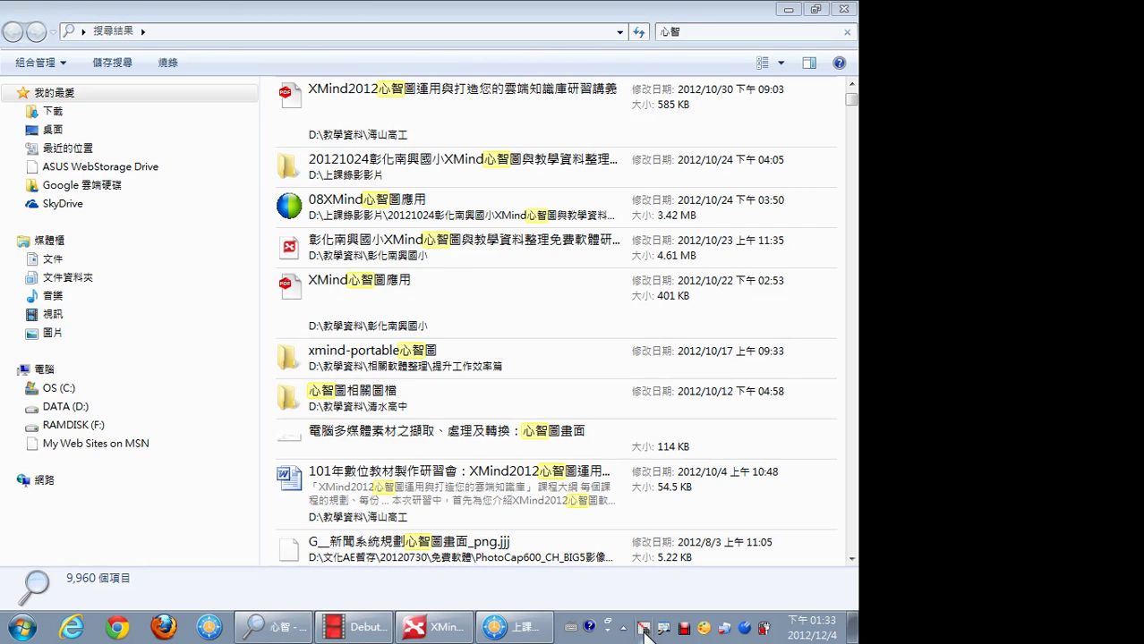
- Switch to the XMind mind map and select the topic 僅支援NTFS檔案系統, bringing its neighbouring search subtopics into view
left_click(452, 631)
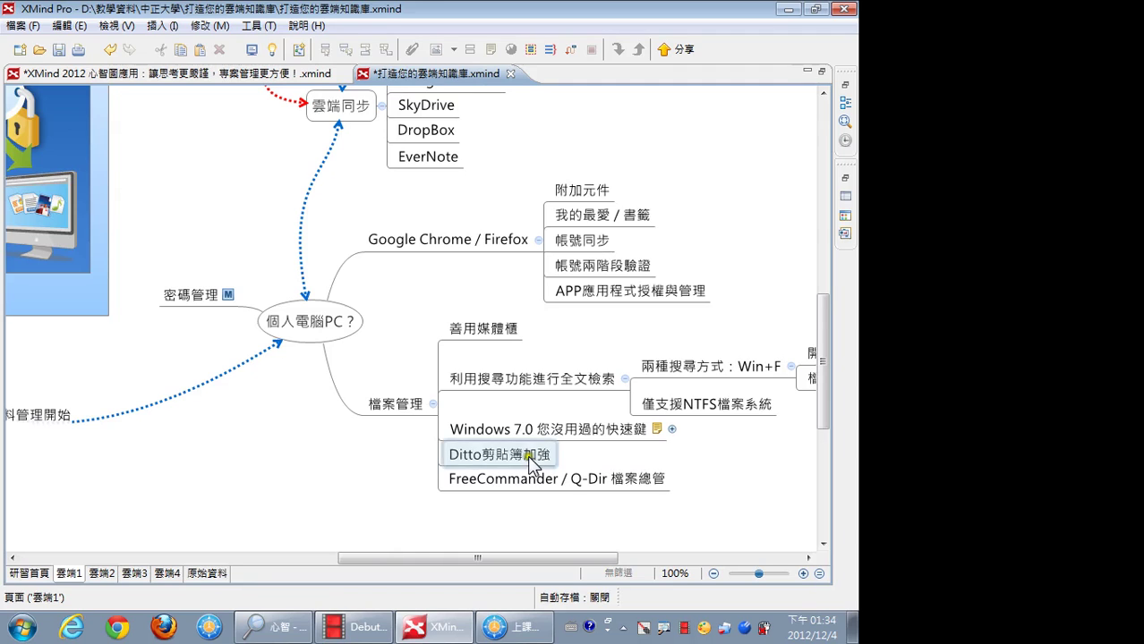
left_click(706, 405)
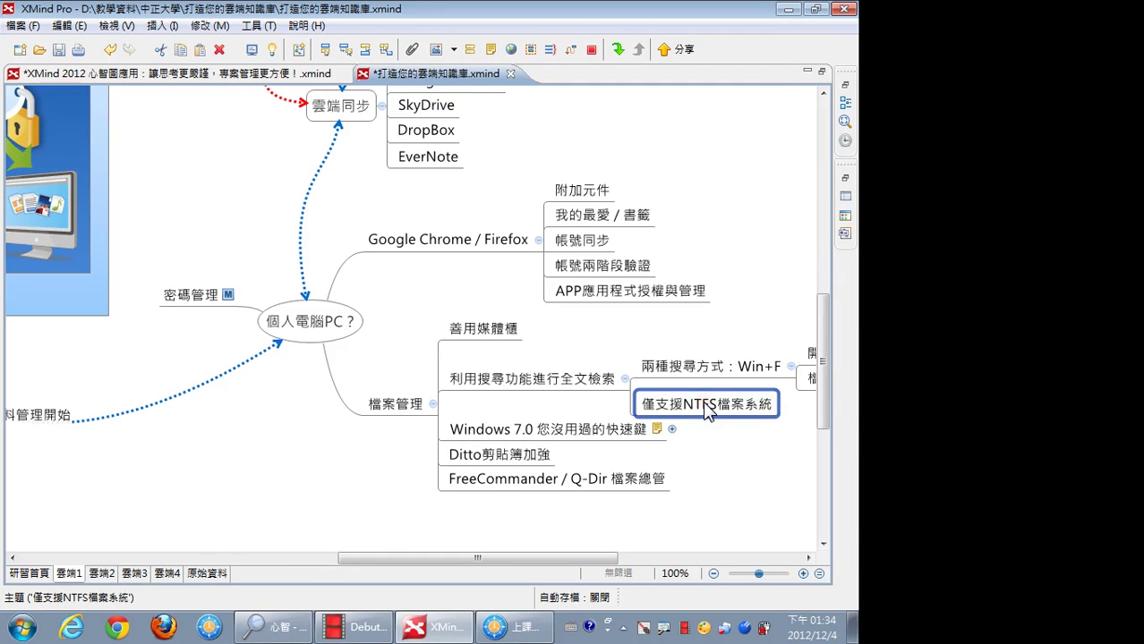
left_click_drag(596, 562, 674, 559)
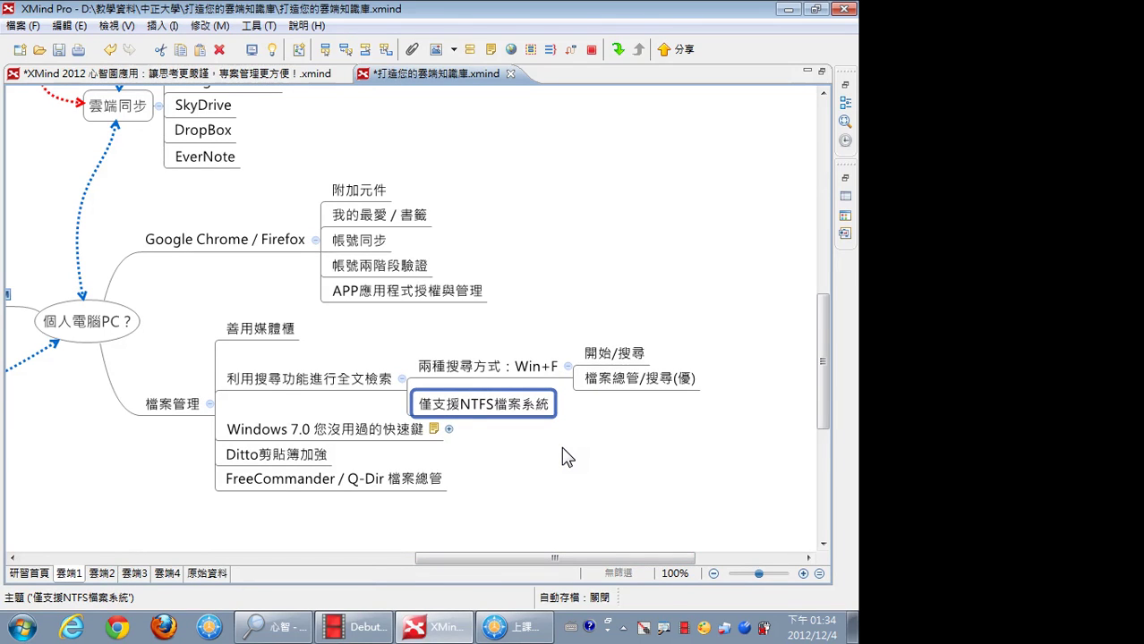
- Switch back to Windows Explorer and check the file system of drive OS (C:) in its properties
left_click(281, 629)
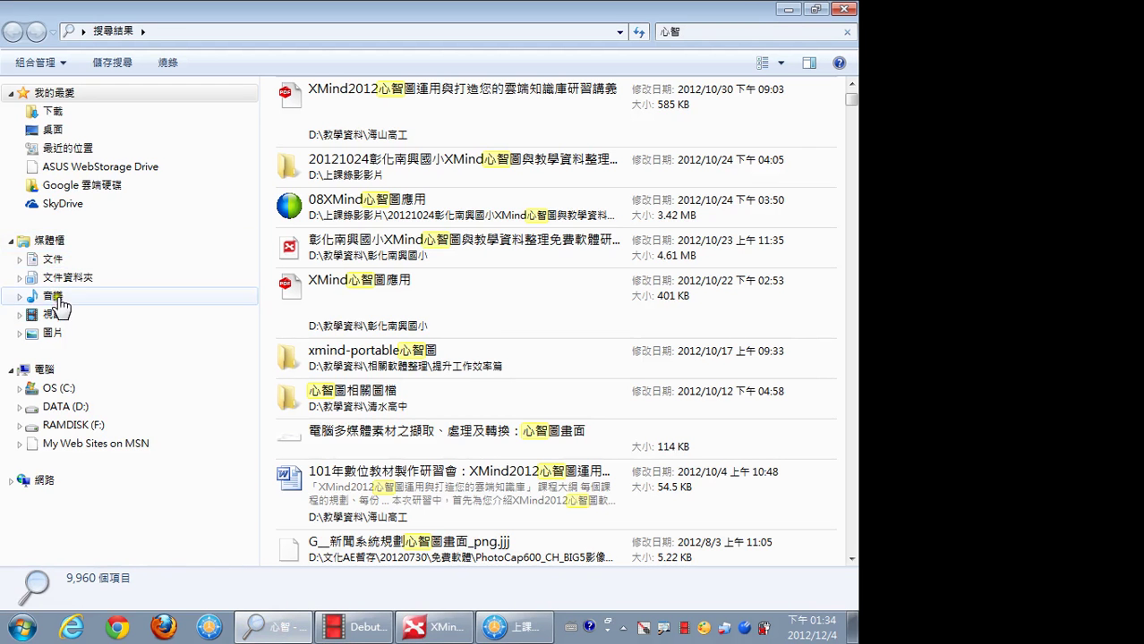
left_click(53, 370)
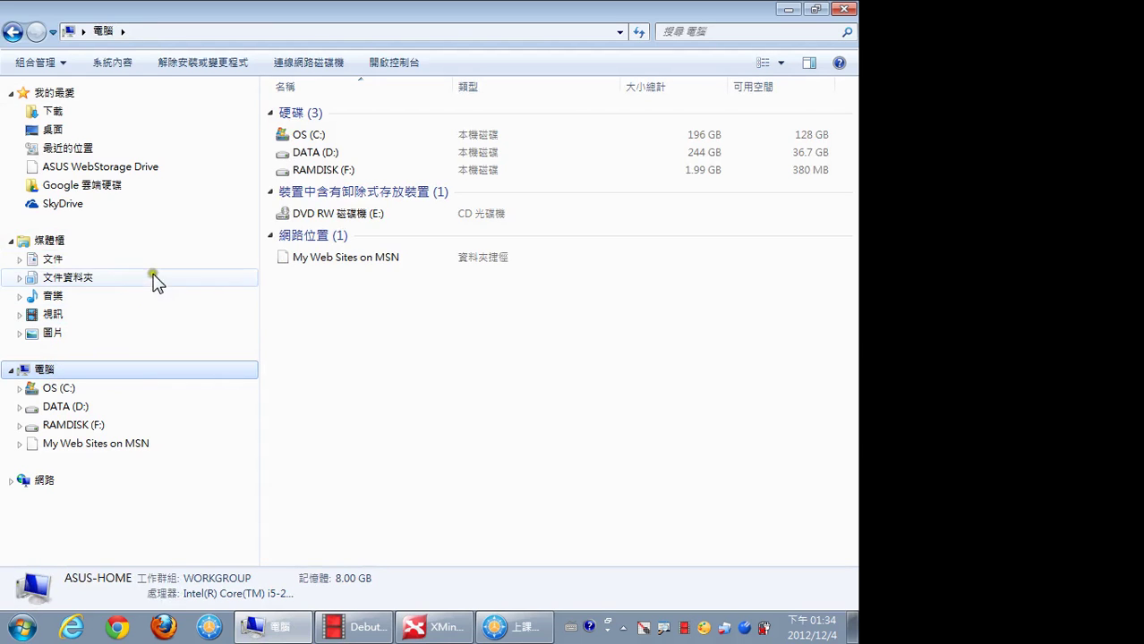
left_click(307, 135)
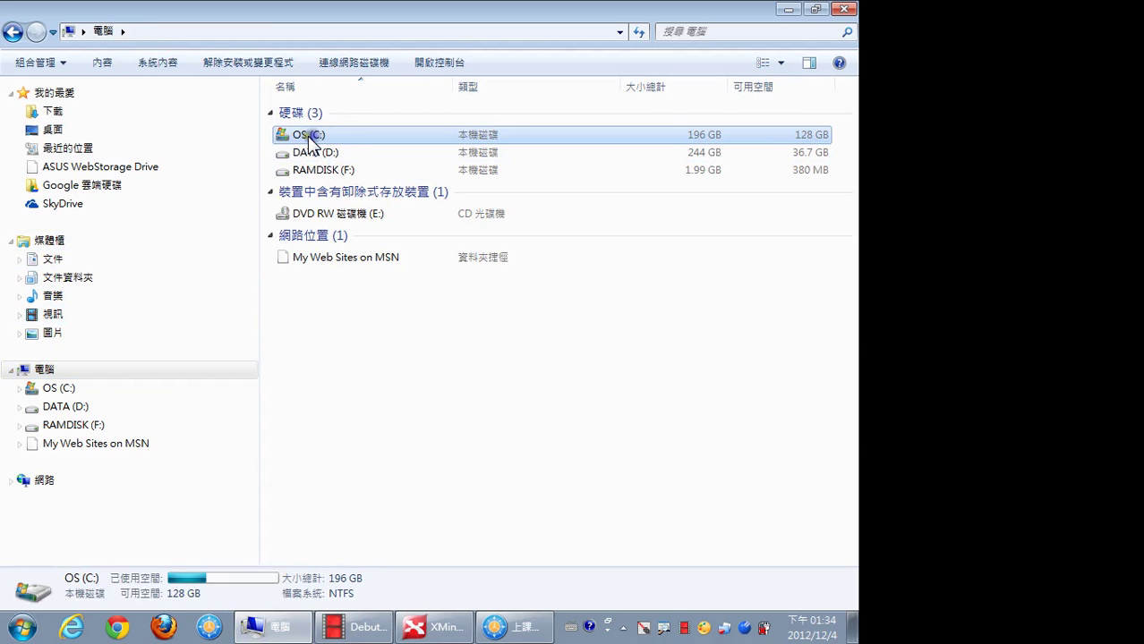
right_click(308, 136)
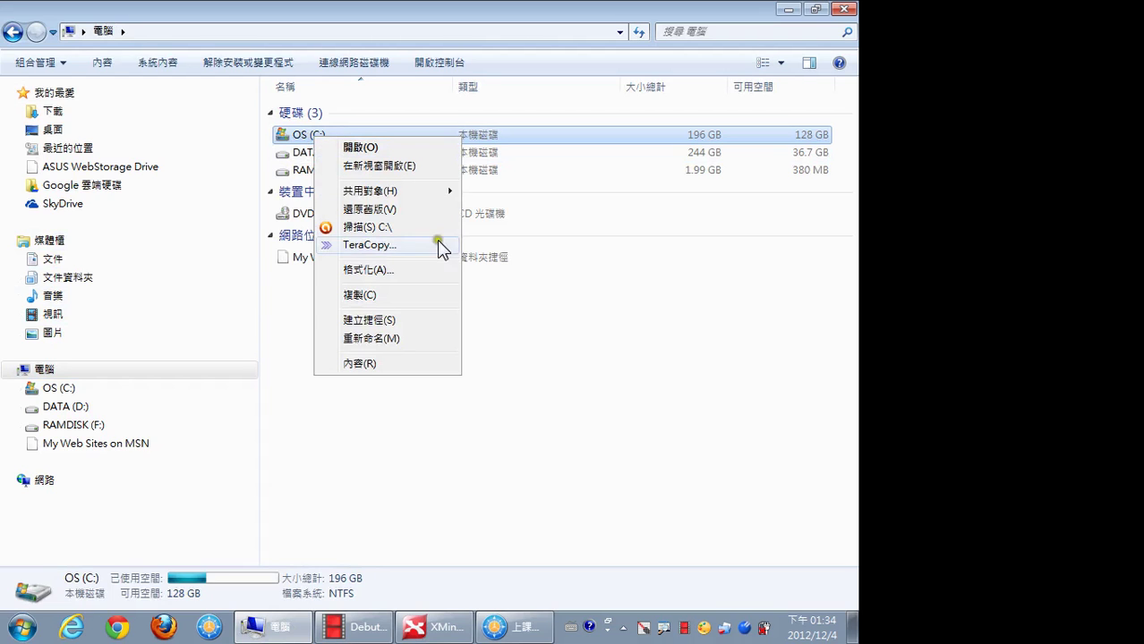
left_click(402, 363)
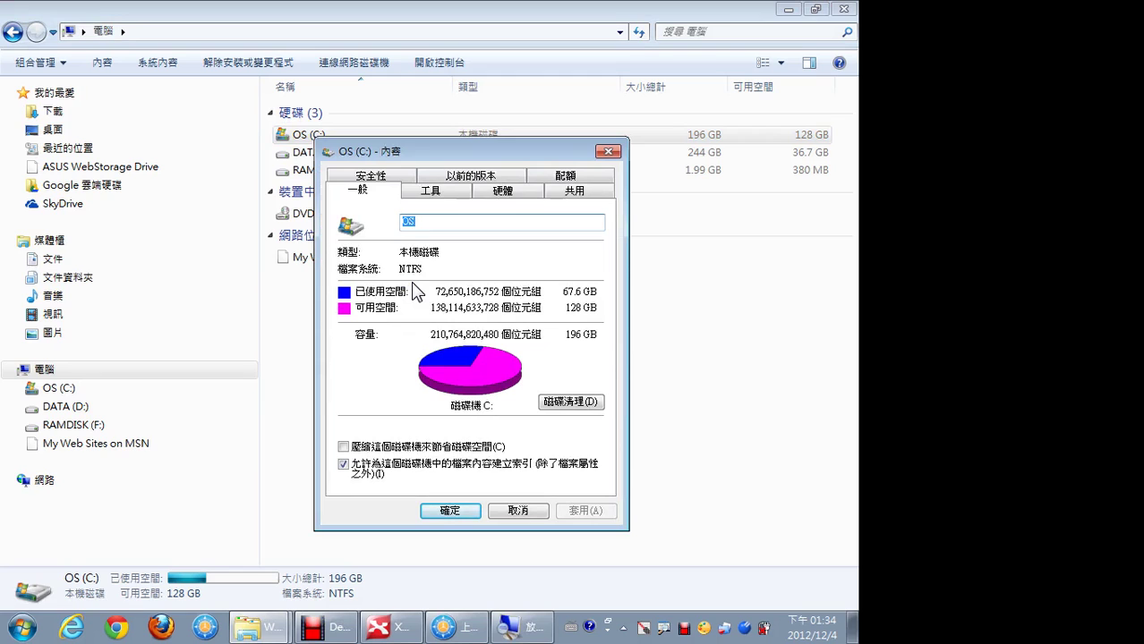
left_click(516, 511)
- Check the file system of drive RAMDISK (F:) in its properties and return to the XMind mind map
left_click(332, 169)
right_click(332, 169)
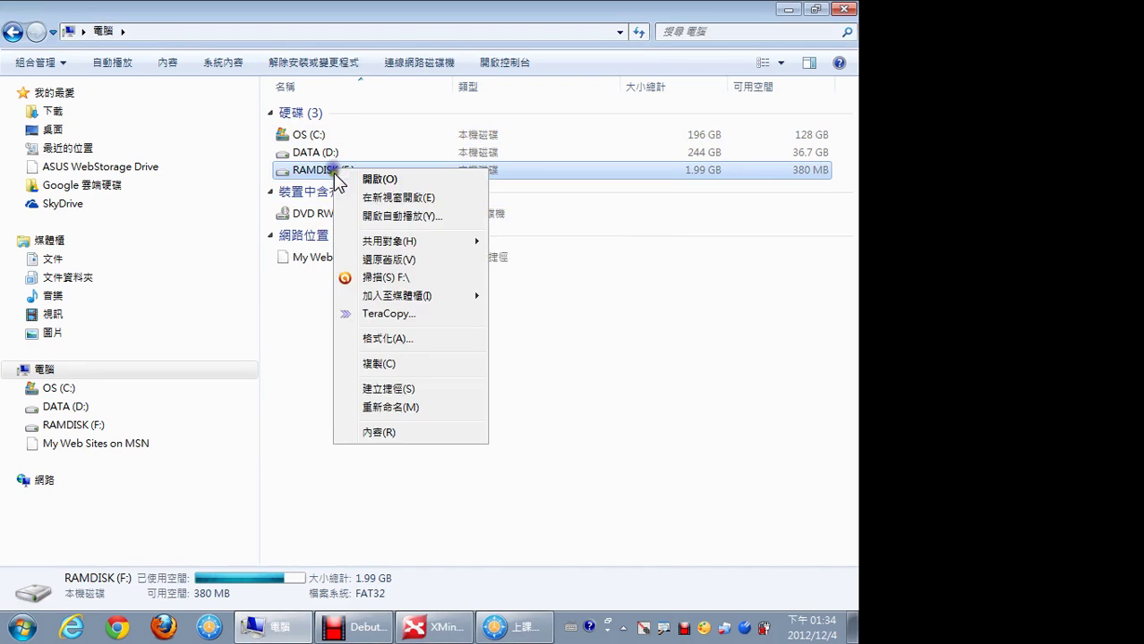
left_click(399, 431)
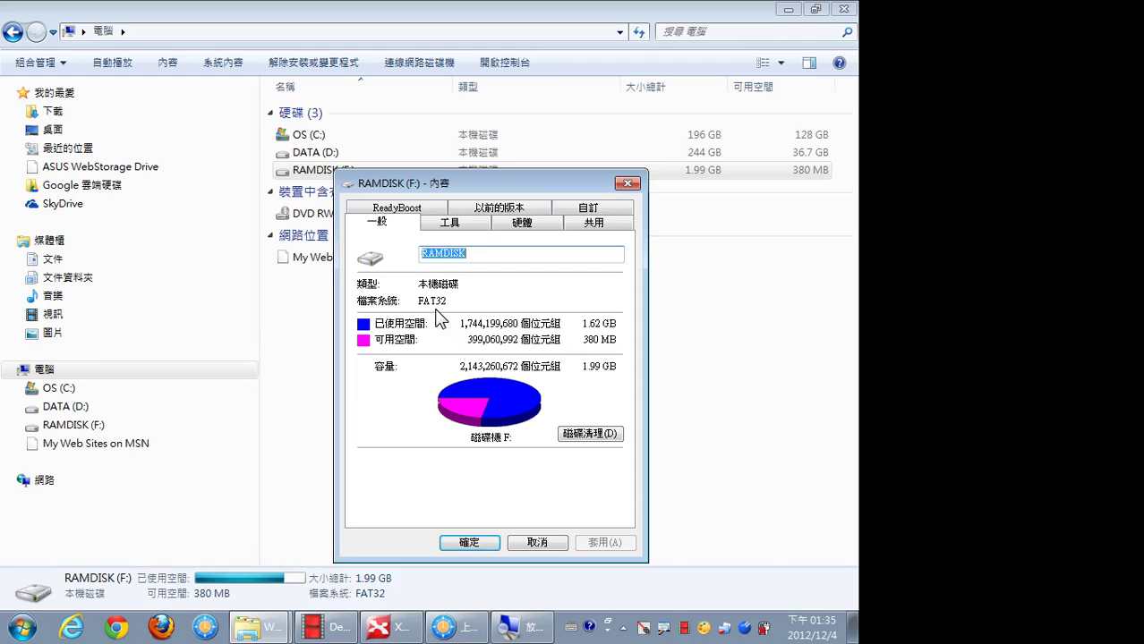
left_click(534, 543)
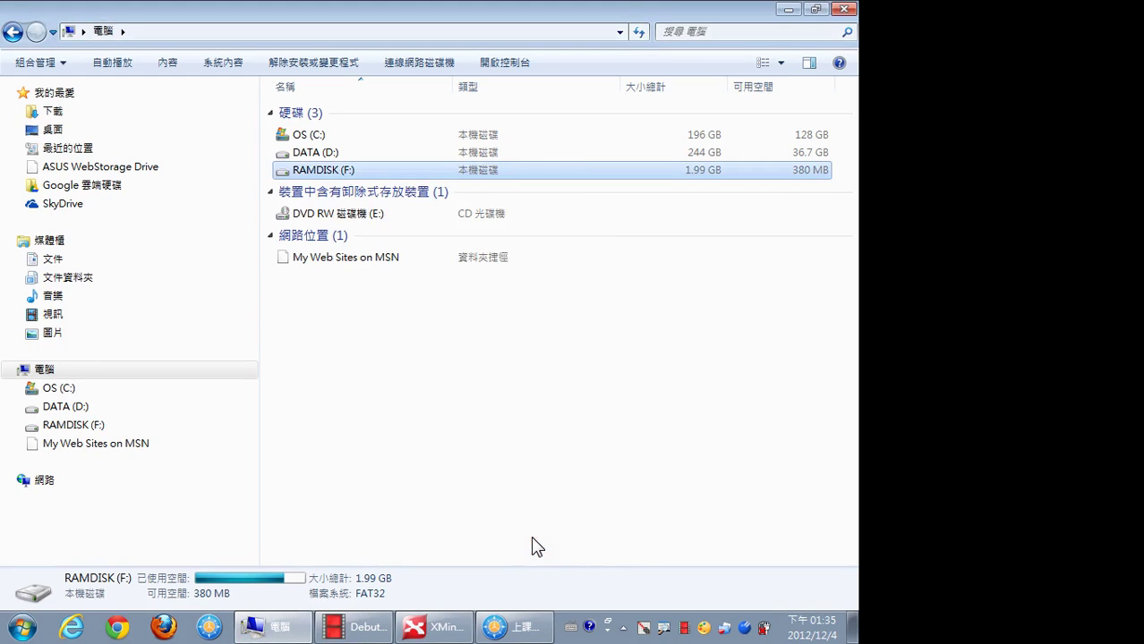
left_click(436, 626)
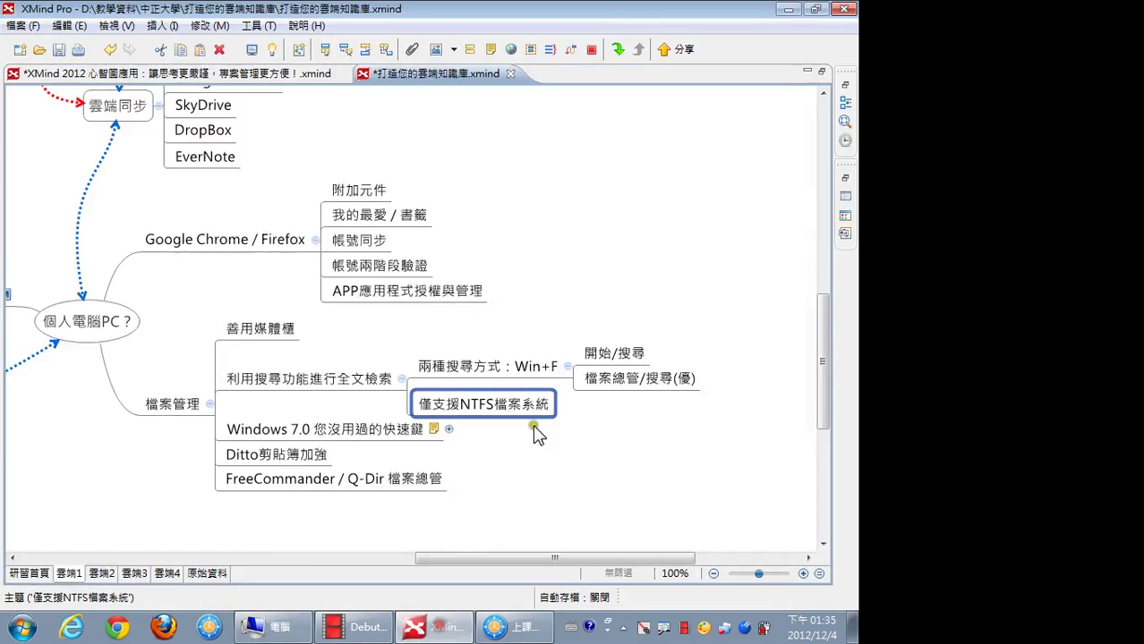